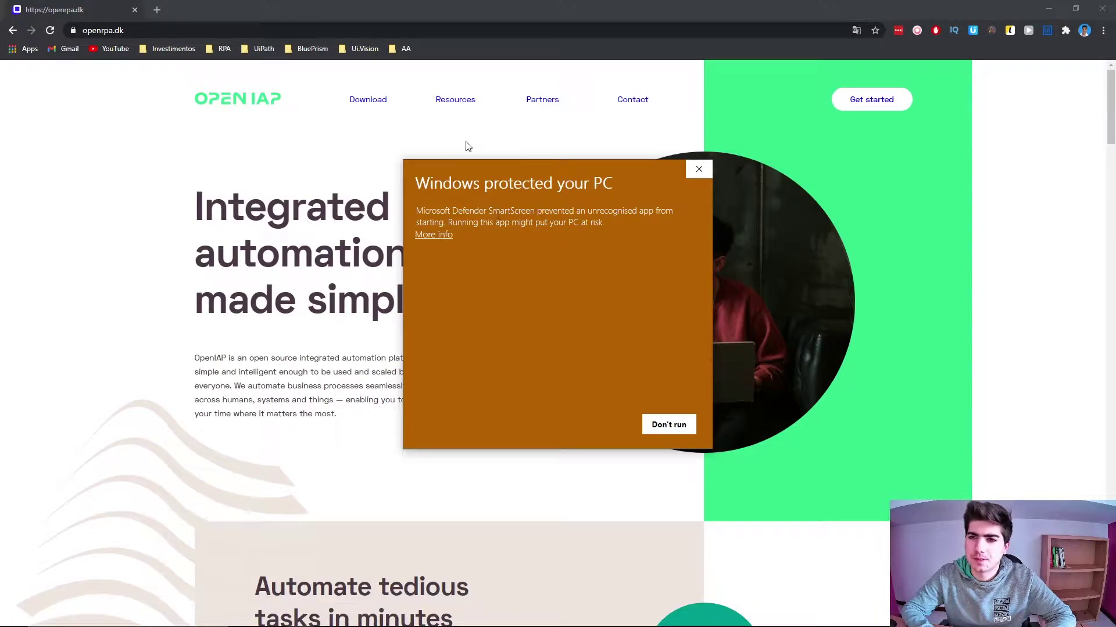
Run the OpenRPA (1).msi installer despite the SmartScreen block and proceed past the setup wizard's welcome page.
click(440, 236)
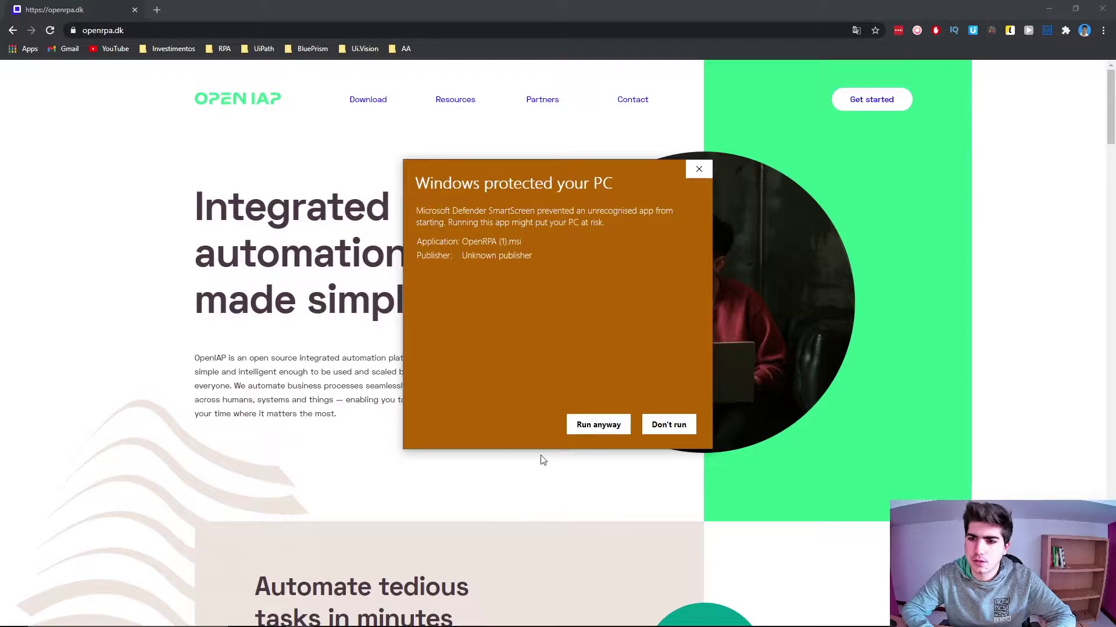
click(599, 426)
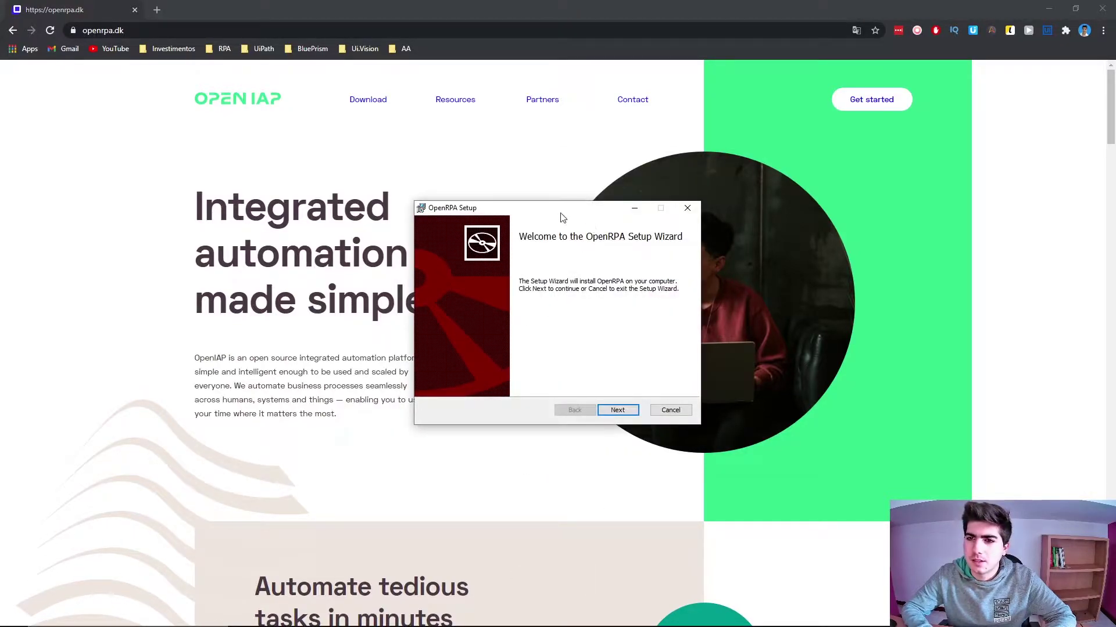
drag(566, 217, 449, 204)
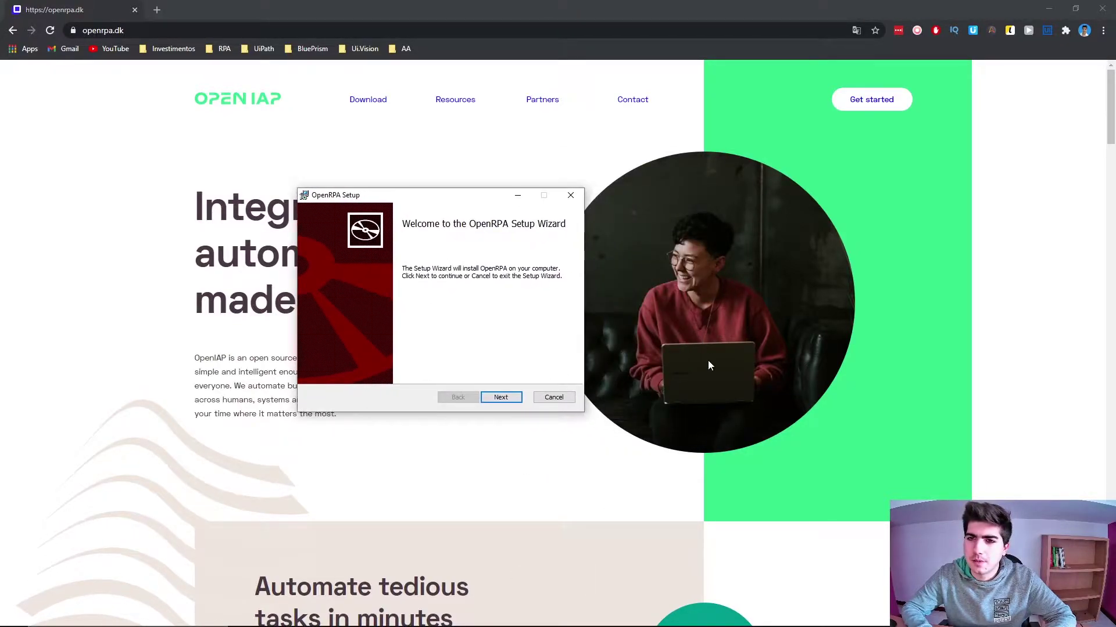
click(501, 397)
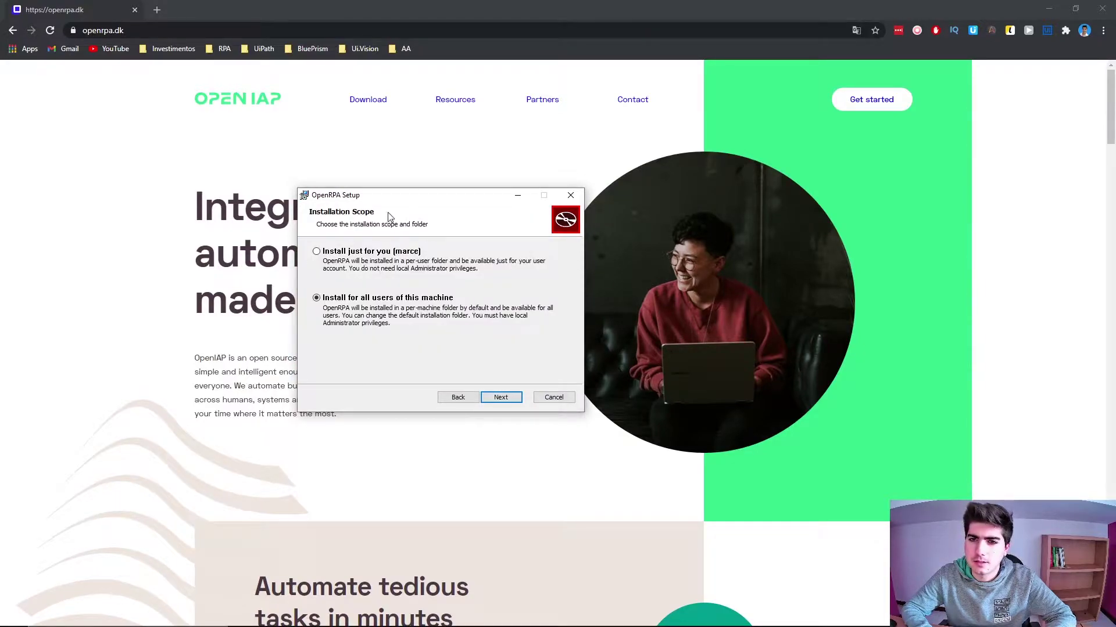
Install OpenRPA just for the current user with the default features, ignoring the PATH environment variable error.
click(376, 254)
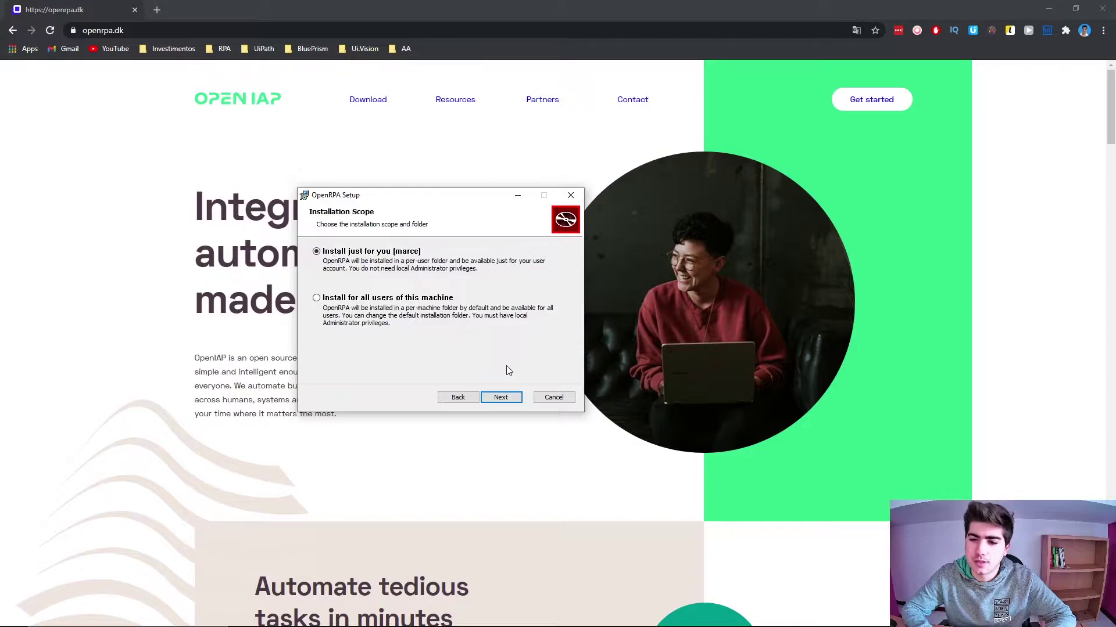
click(504, 396)
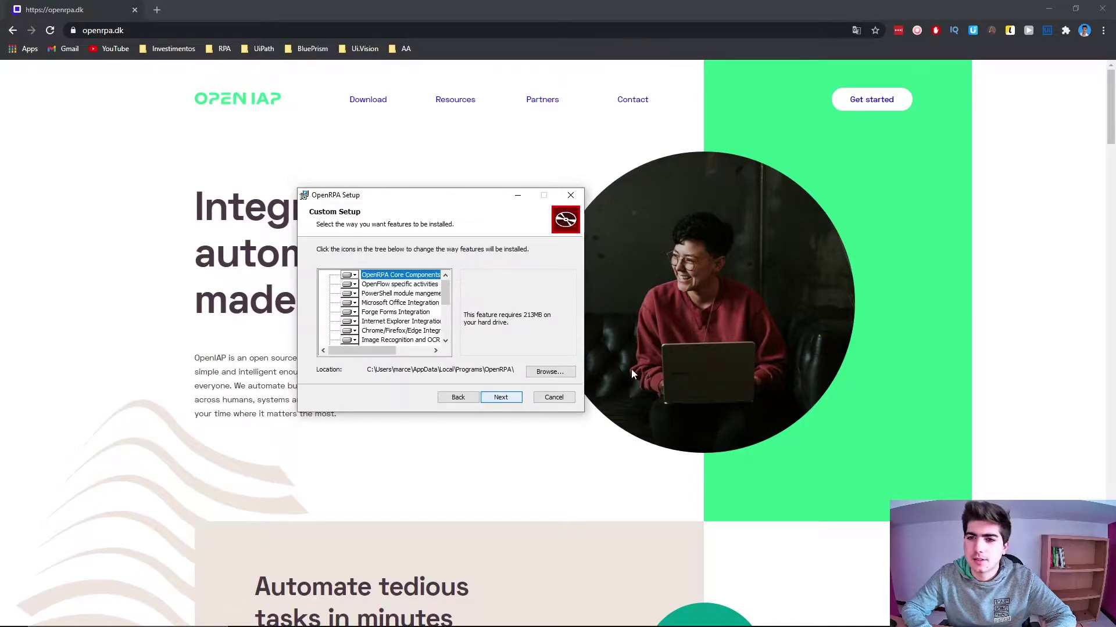
click(511, 397)
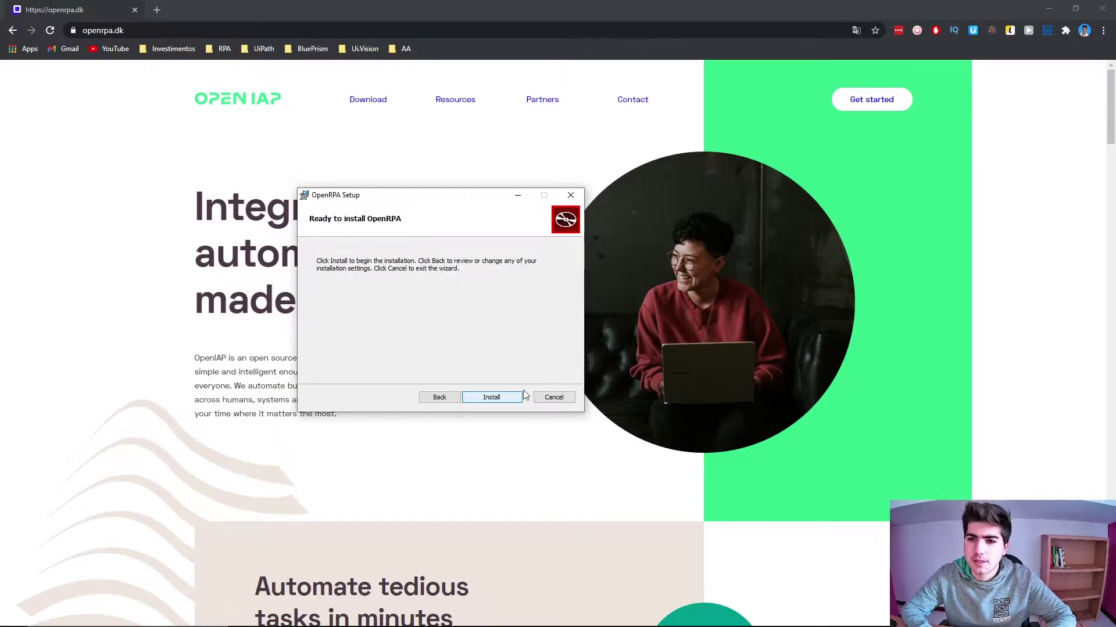
click(482, 397)
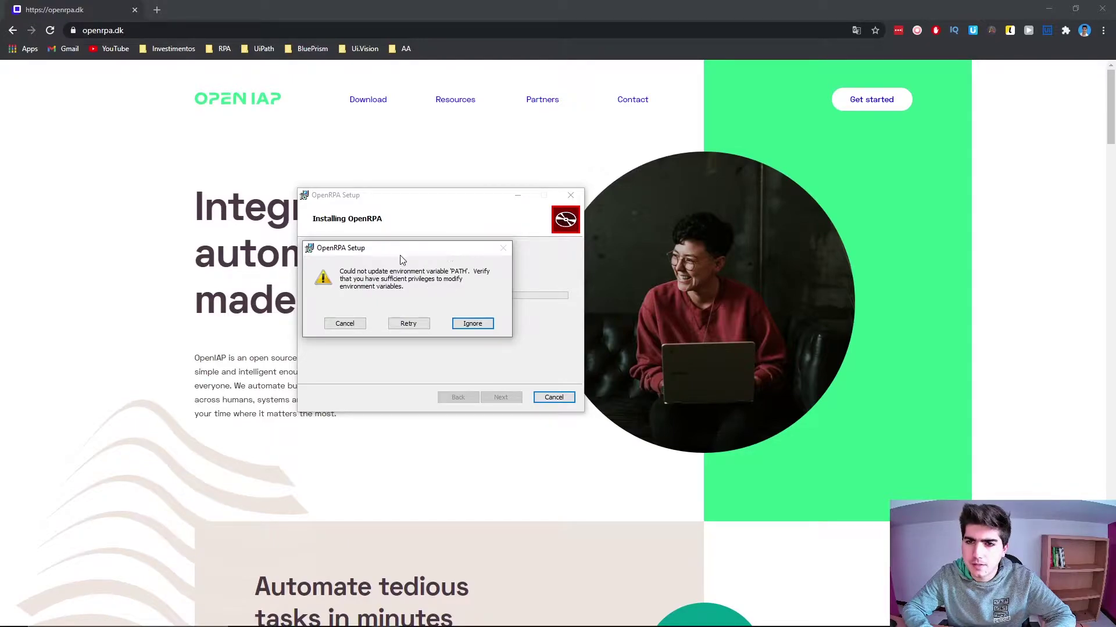
click(487, 325)
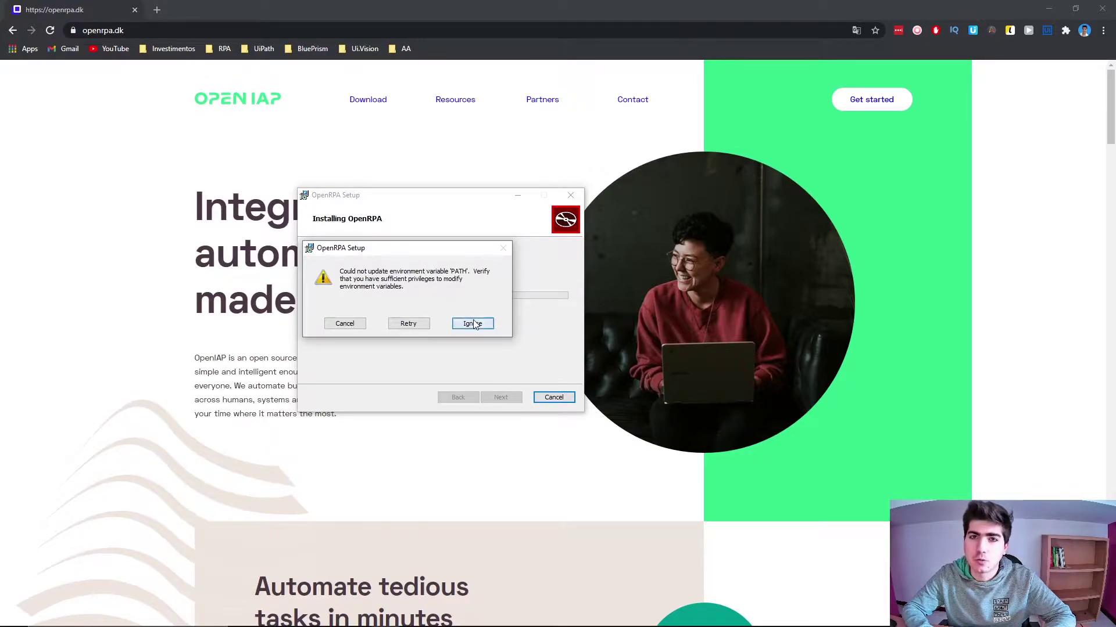
click(622, 348)
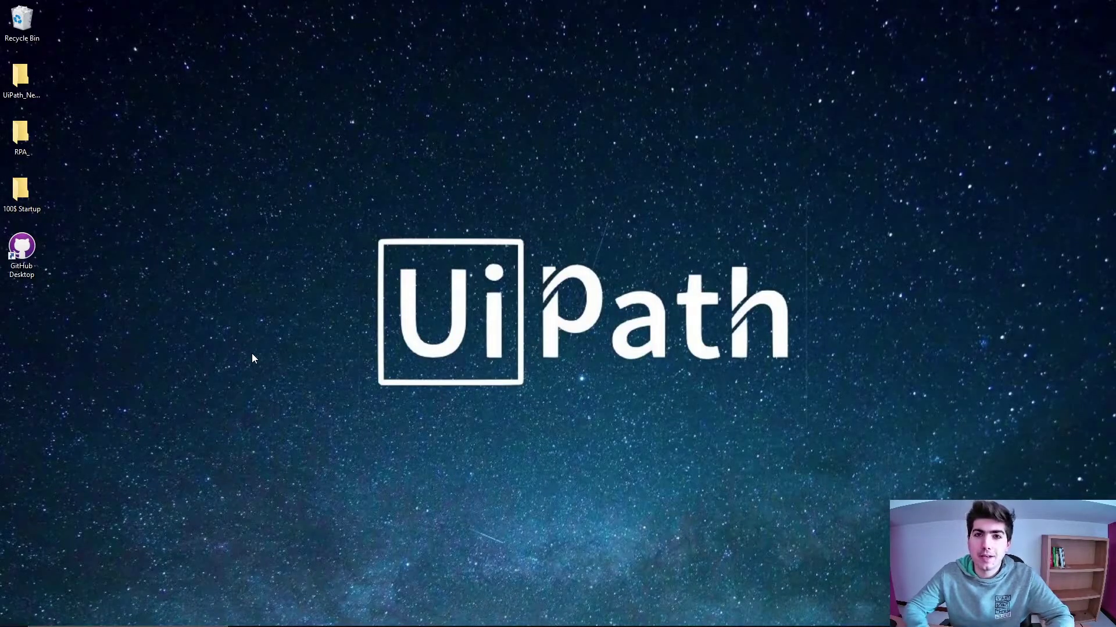
Search Windows for OPEN RPA and launch the OpenRPA app, moving its login window aside.
click(14, 616)
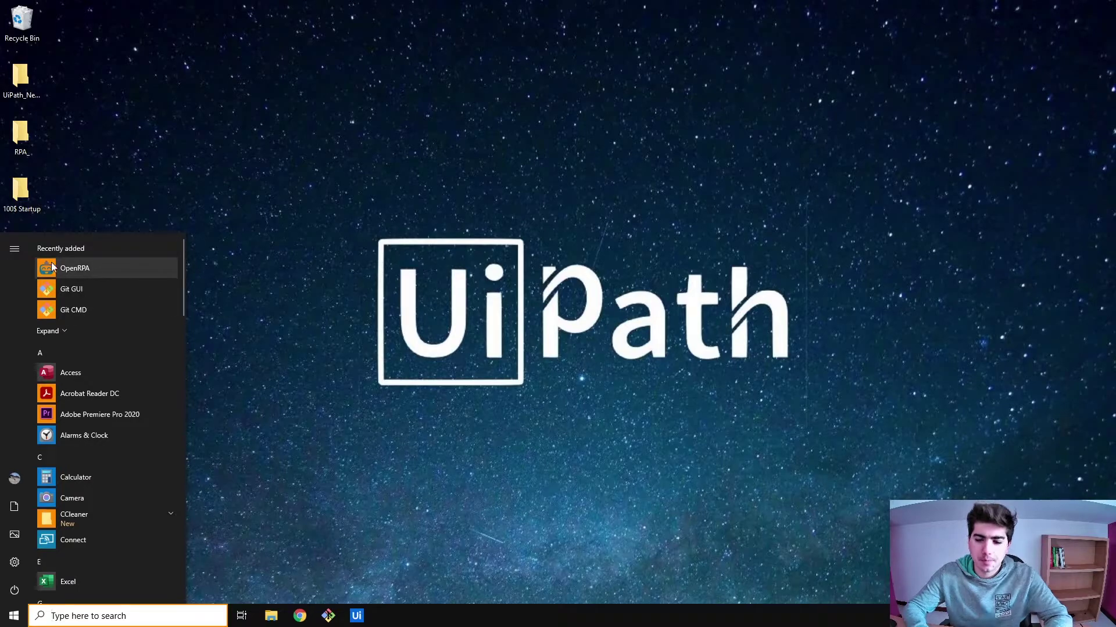
key(super+s)
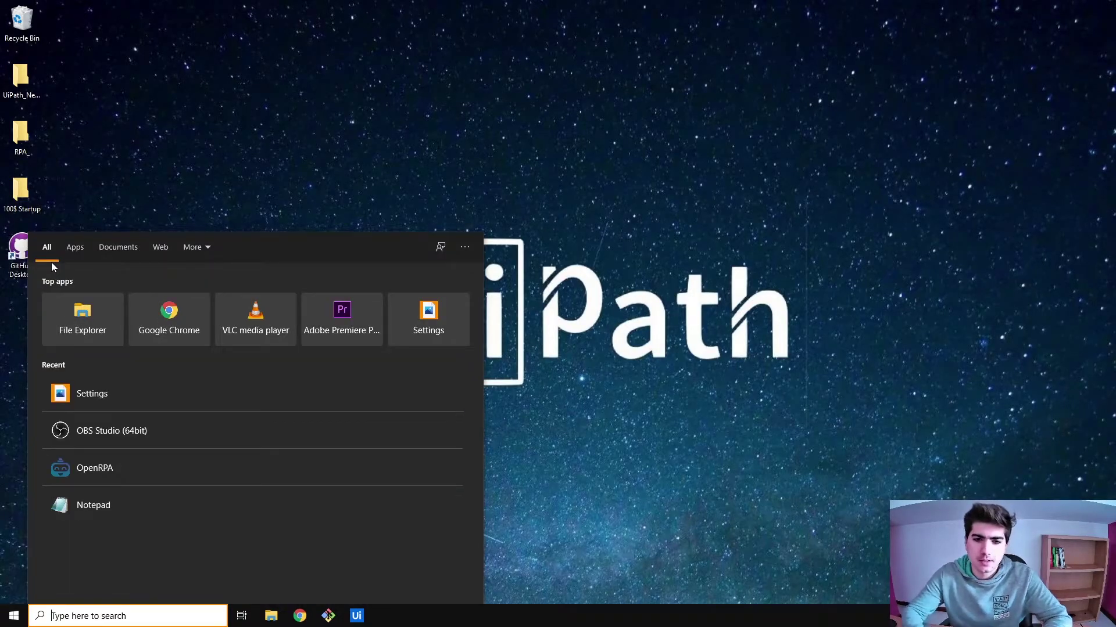
key(super)
text(OPEN RPA)
key(BackSpace)
key(BackSpace)
key(BackSpace)
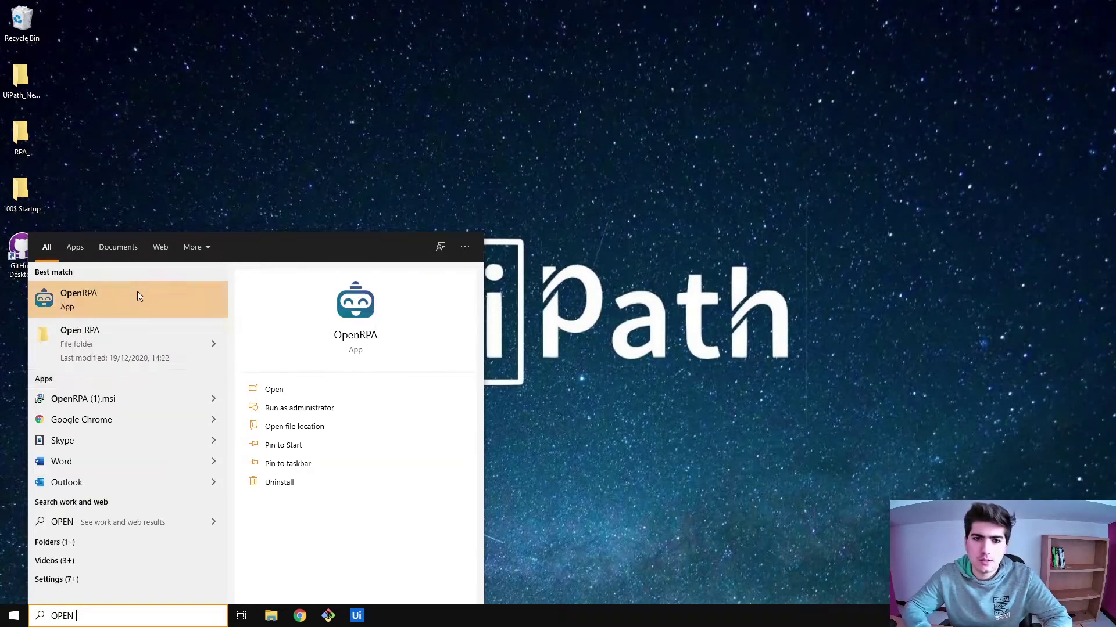
click(137, 294)
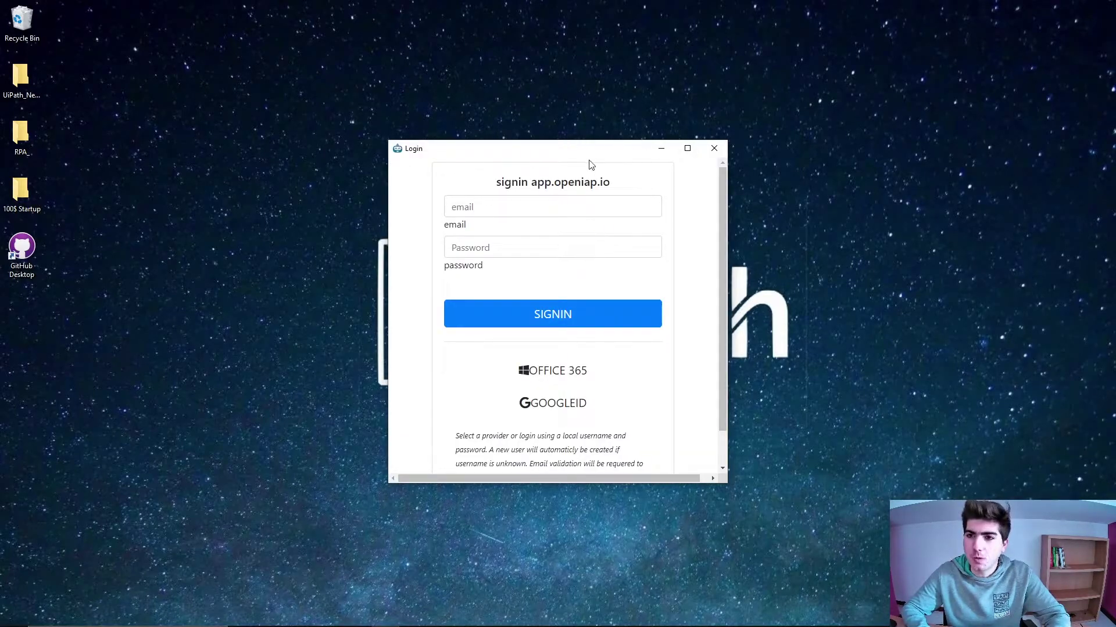
drag(590, 158, 547, 127)
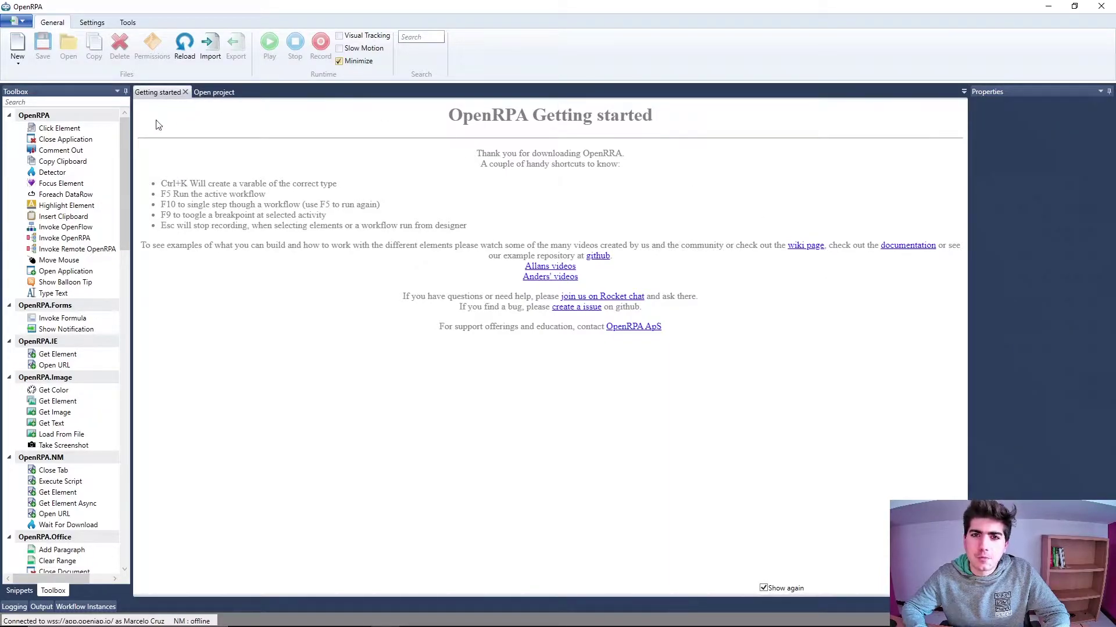
Create a new project named PrimeiroProjeto.
click(26, 57)
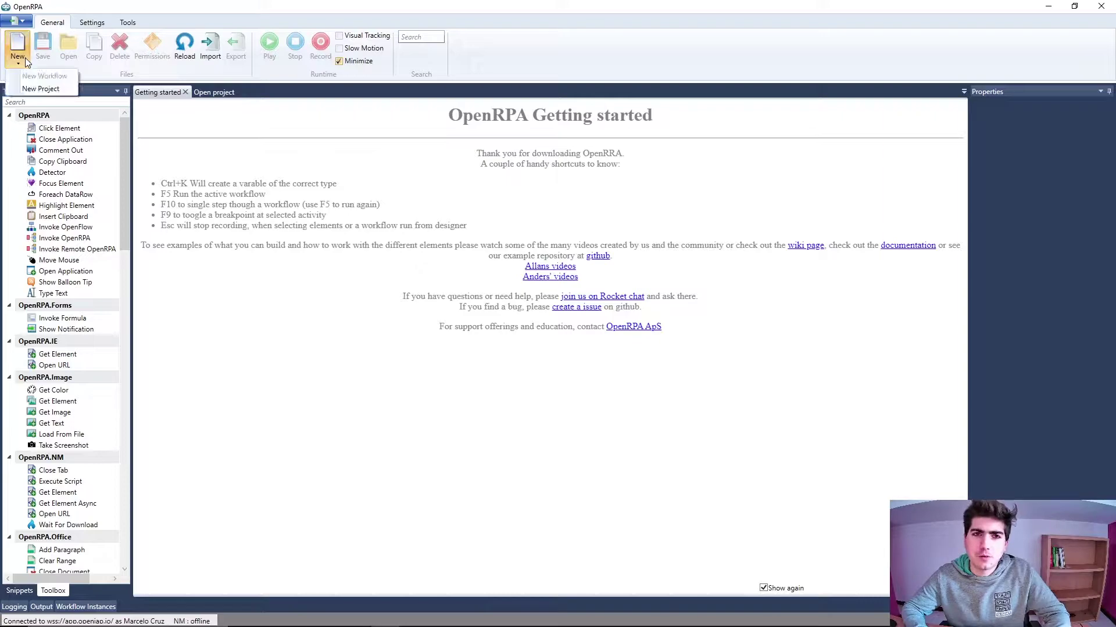
click(40, 89)
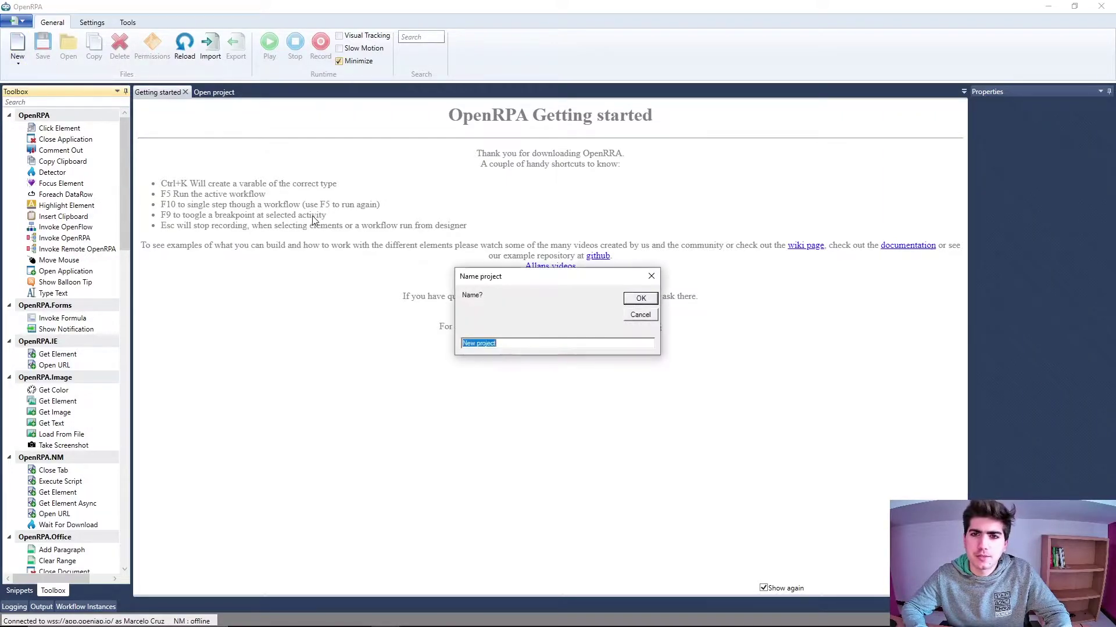
text(pR)
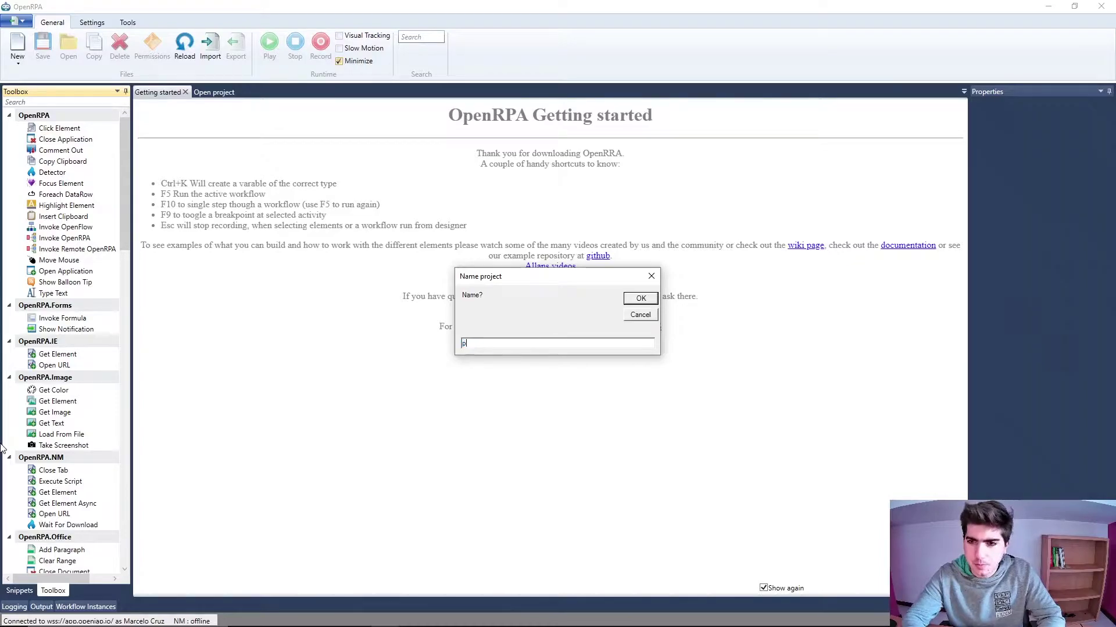
text(P)
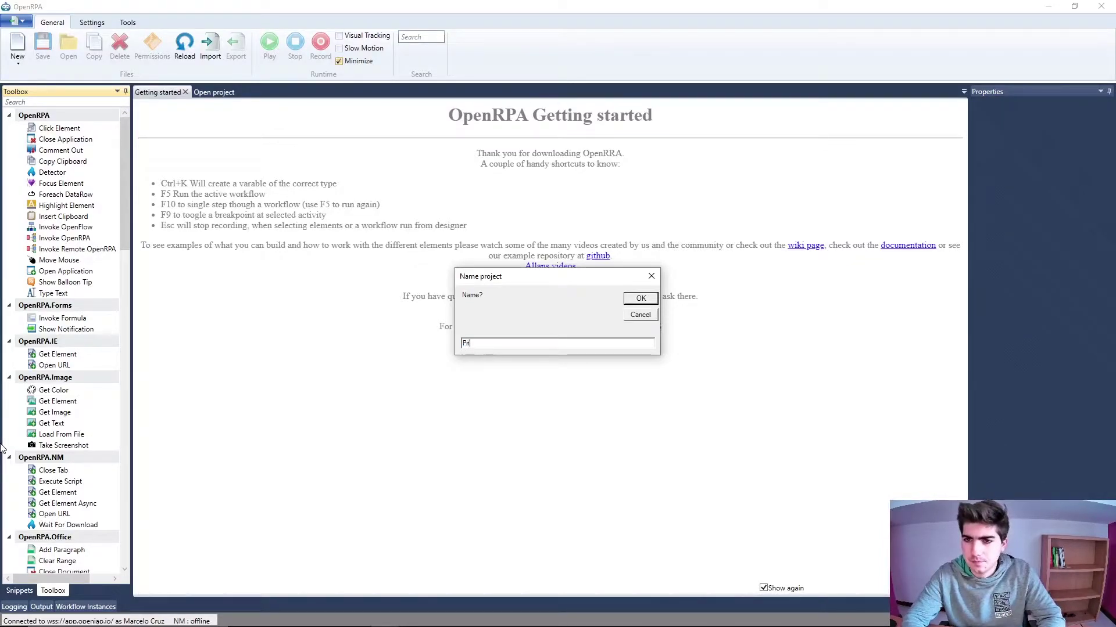
text(rimeiroProjeto)
key(Return)
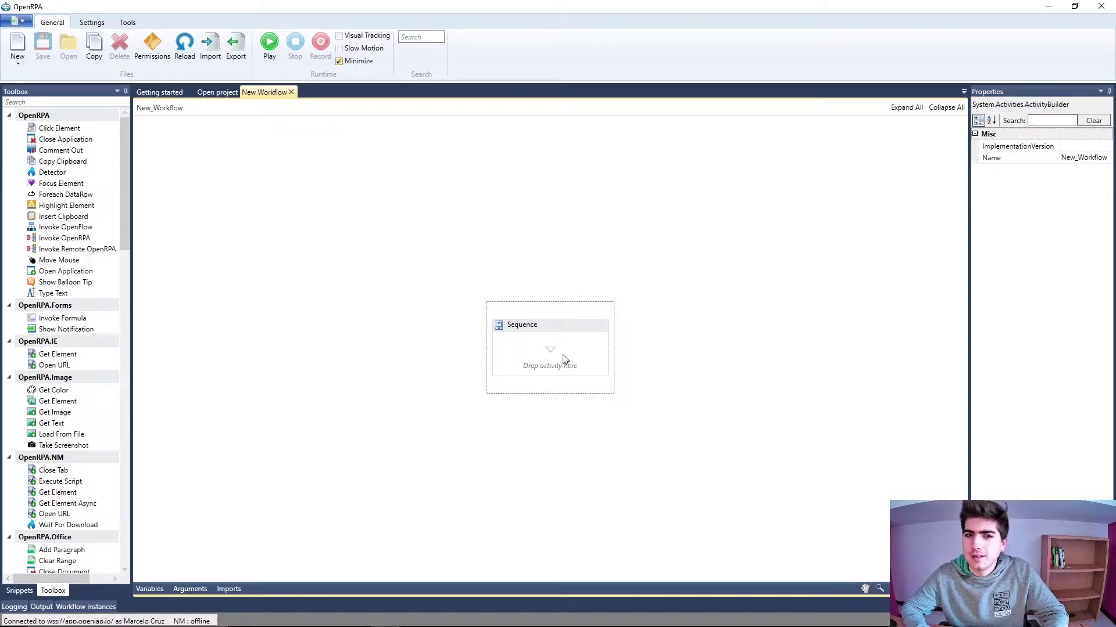
Add the Dialog Storm snippet to the workflow's Sequence, inspect its notification activities and run the workflow.
click(600, 324)
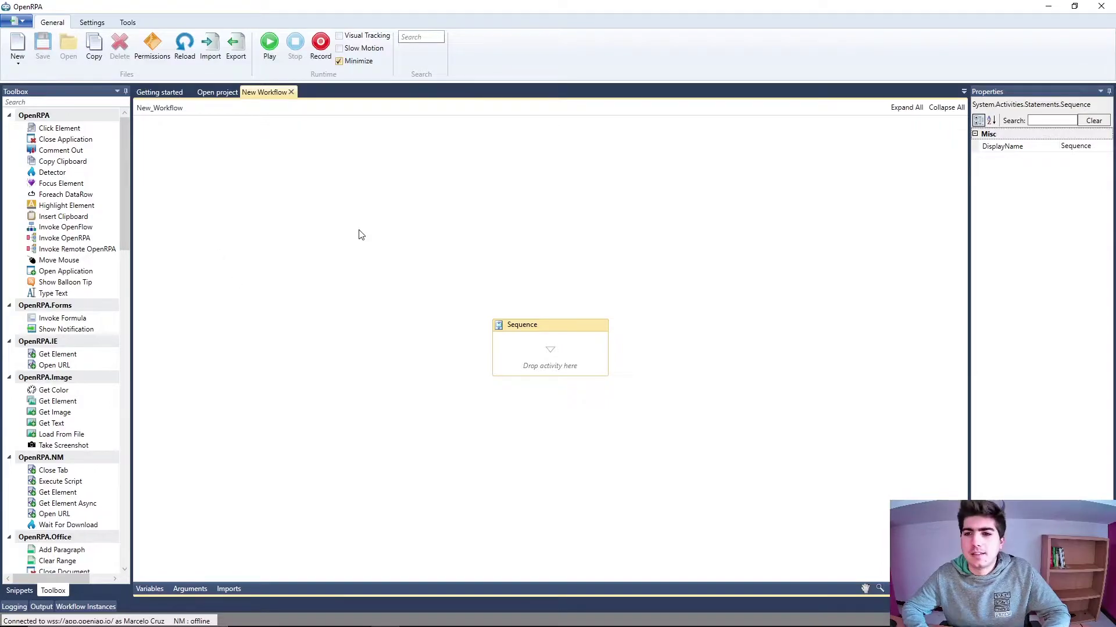
click(11, 591)
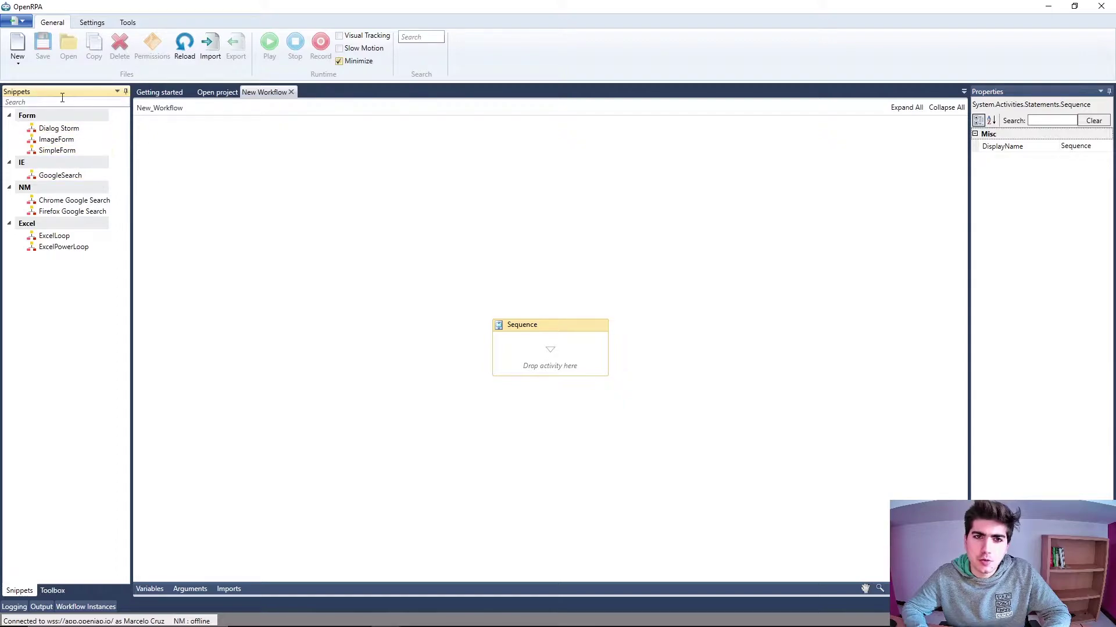
drag(54, 129, 540, 354)
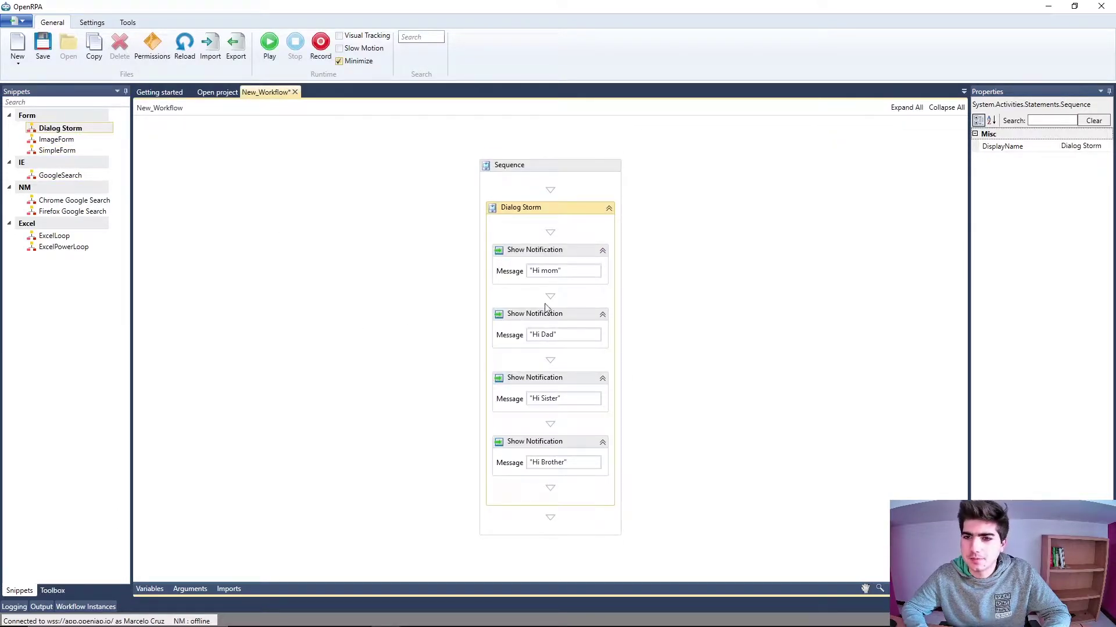
click(535, 257)
click(576, 312)
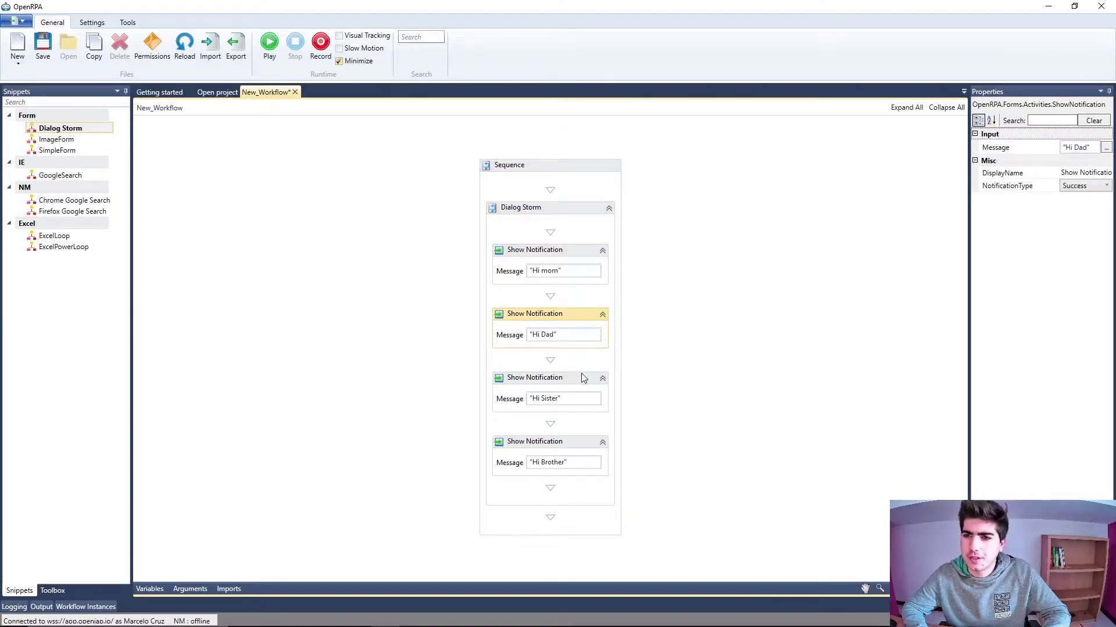
click(281, 59)
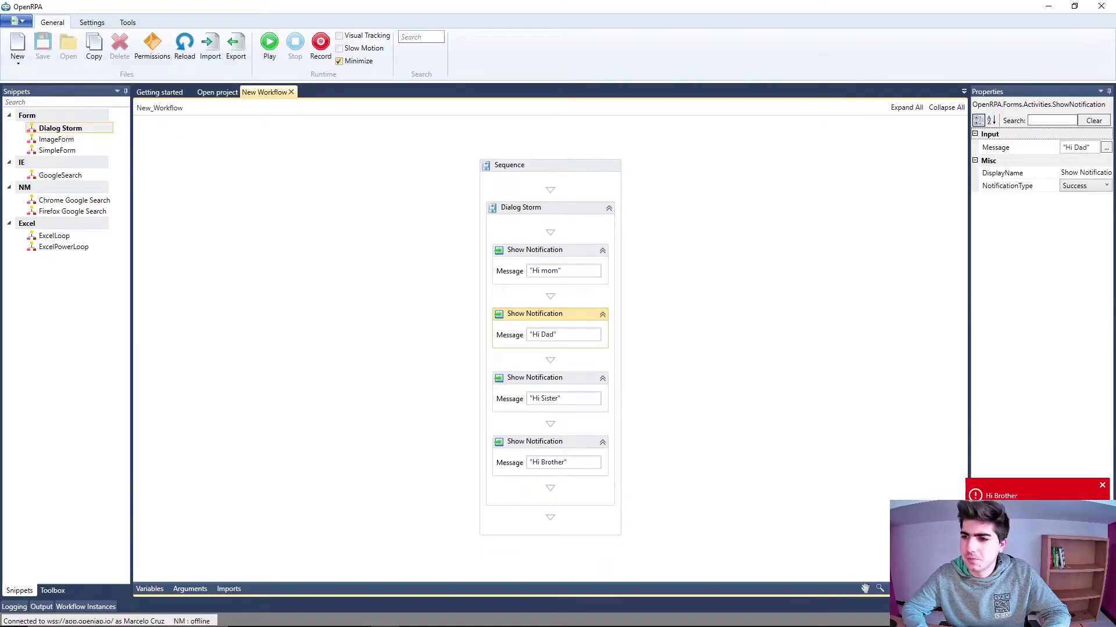
Replace the Dialog Storm block in the Sequence with the SimpleForm snippet and run the workflow.
click(566, 217)
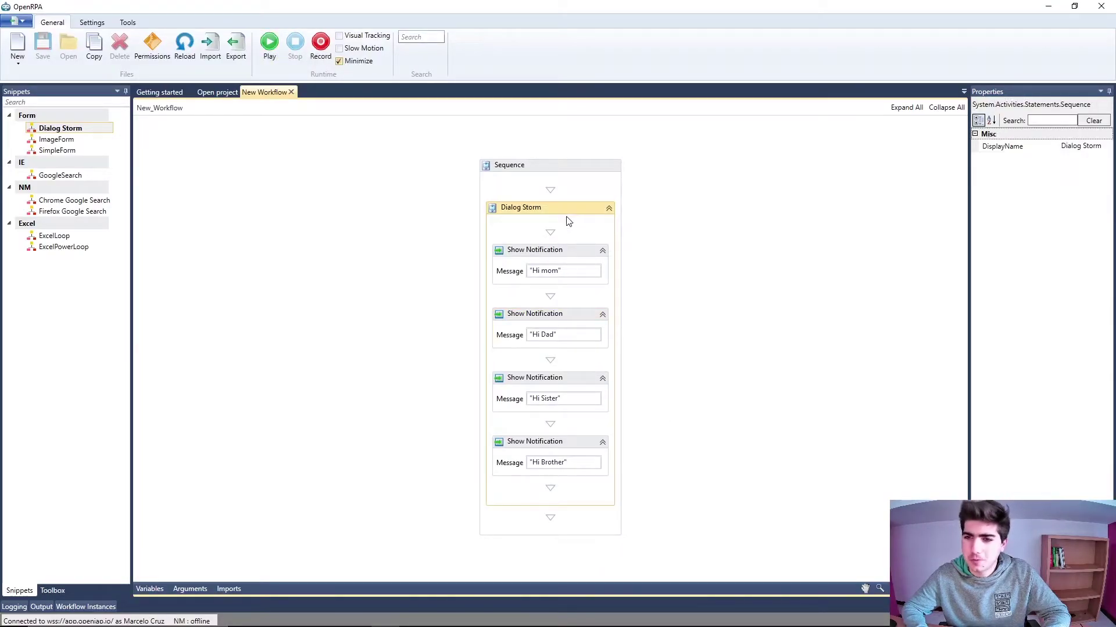
key(Delete)
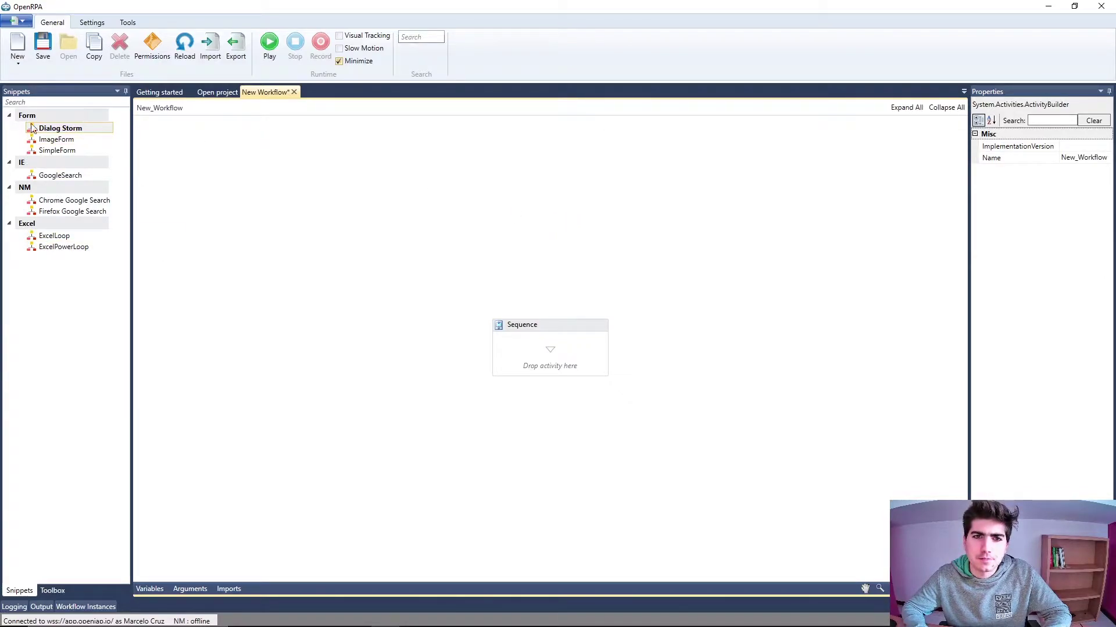
drag(50, 151, 560, 359)
click(269, 44)
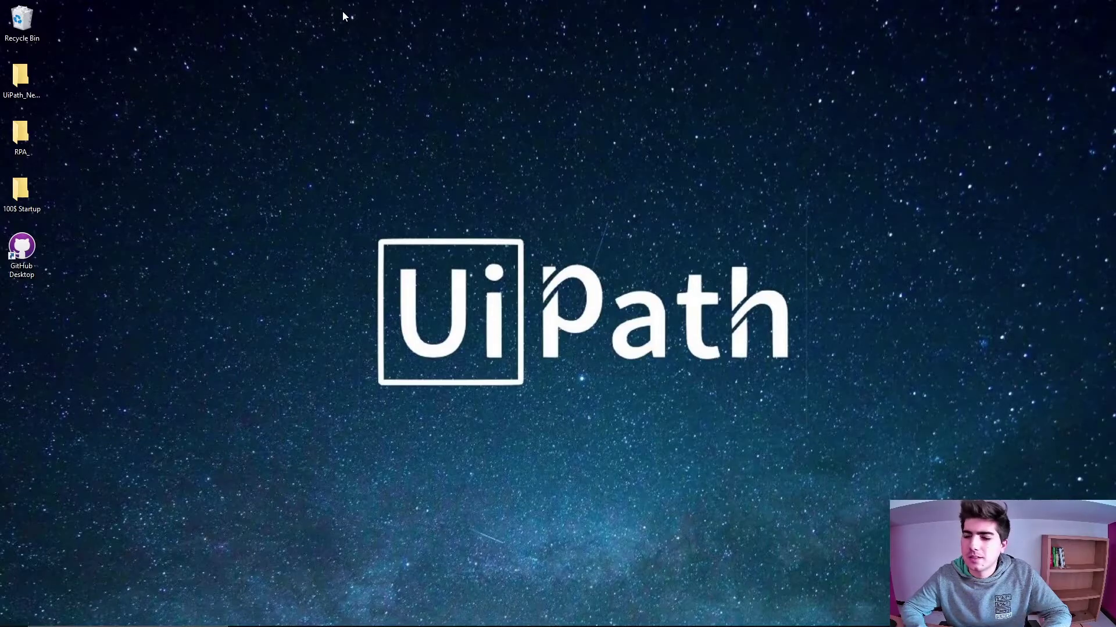
drag(590, 220, 473, 154)
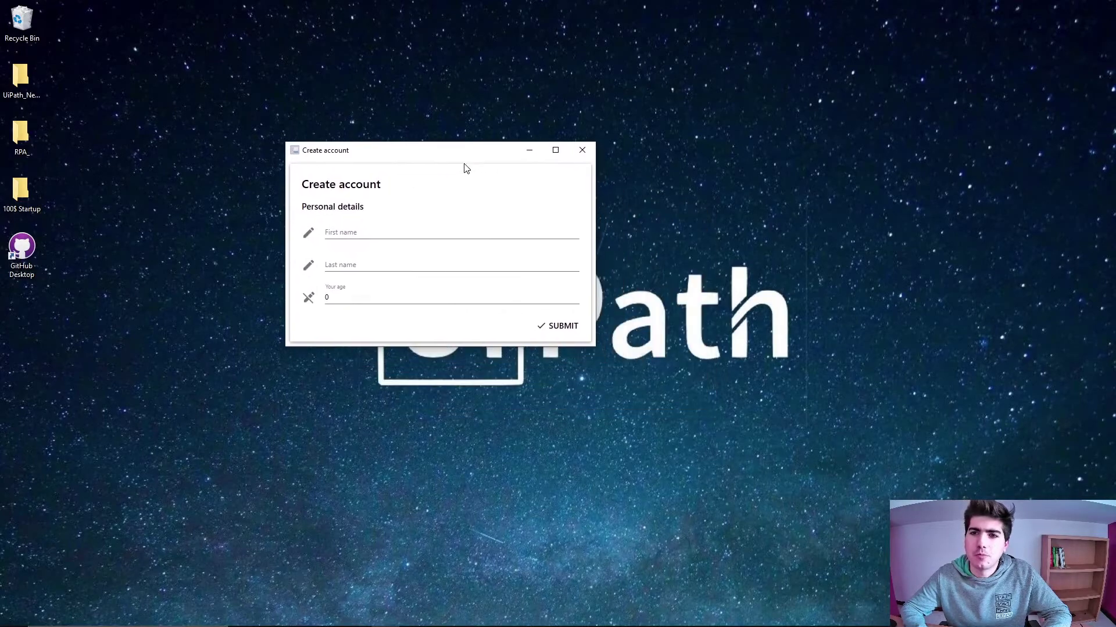
Fill in the Create account form with the first name, last name and age 20, correct the first name and submit it.
click(378, 230)
text(Marcleo)
key(Tab)
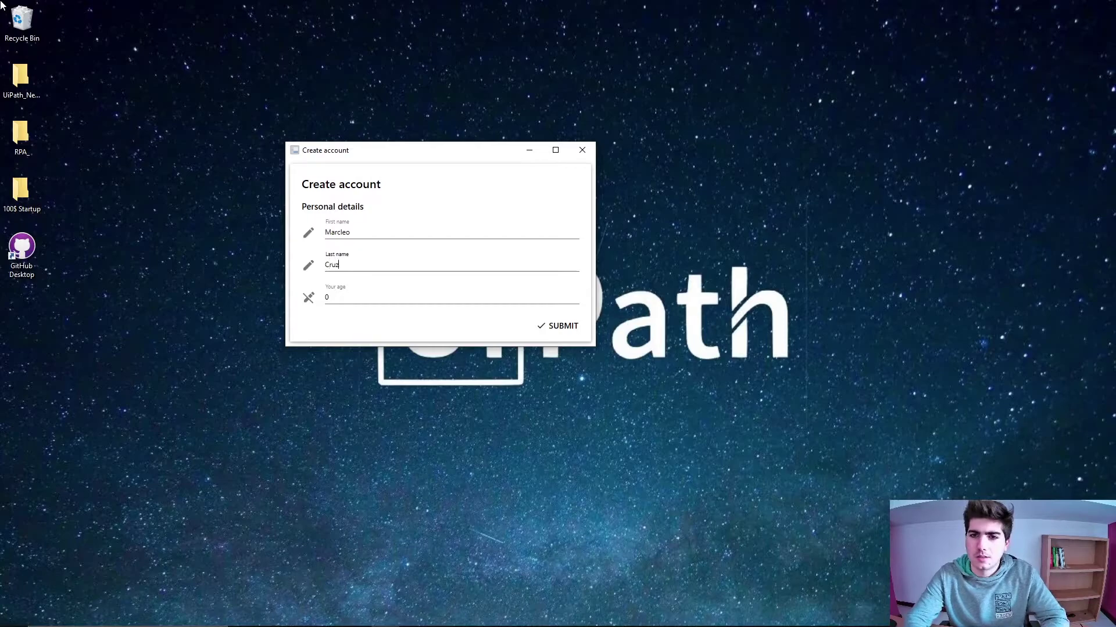
key(Tab)
text(20)
double_click(387, 237)
click(382, 230)
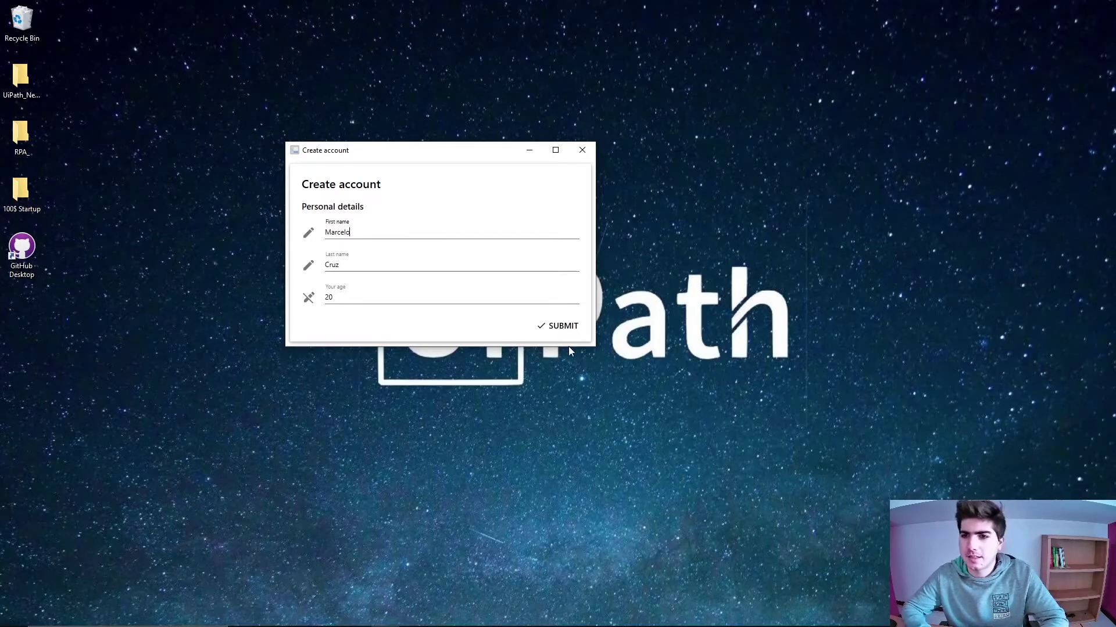
click(562, 326)
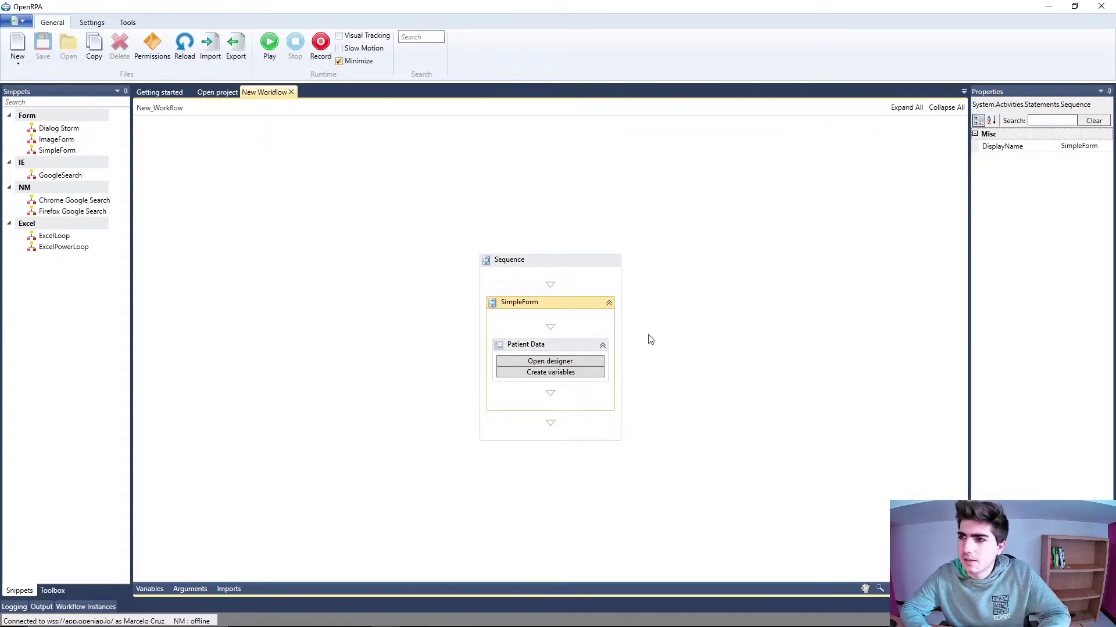
Inspect the Patient Data form activity and delete the SimpleForm block from the Sequence.
click(506, 350)
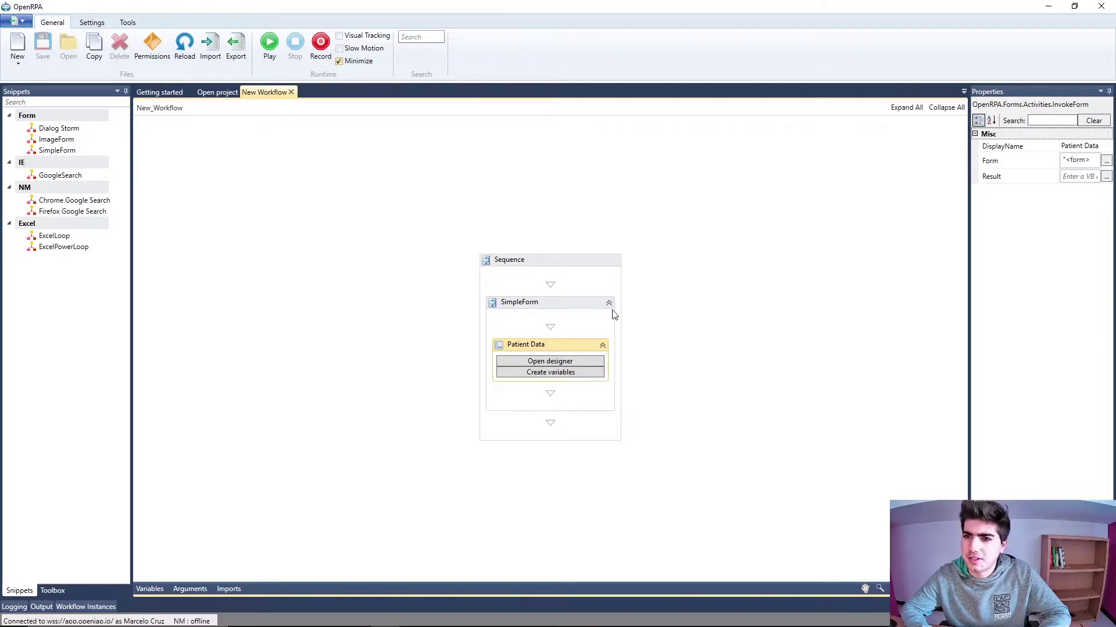
click(583, 317)
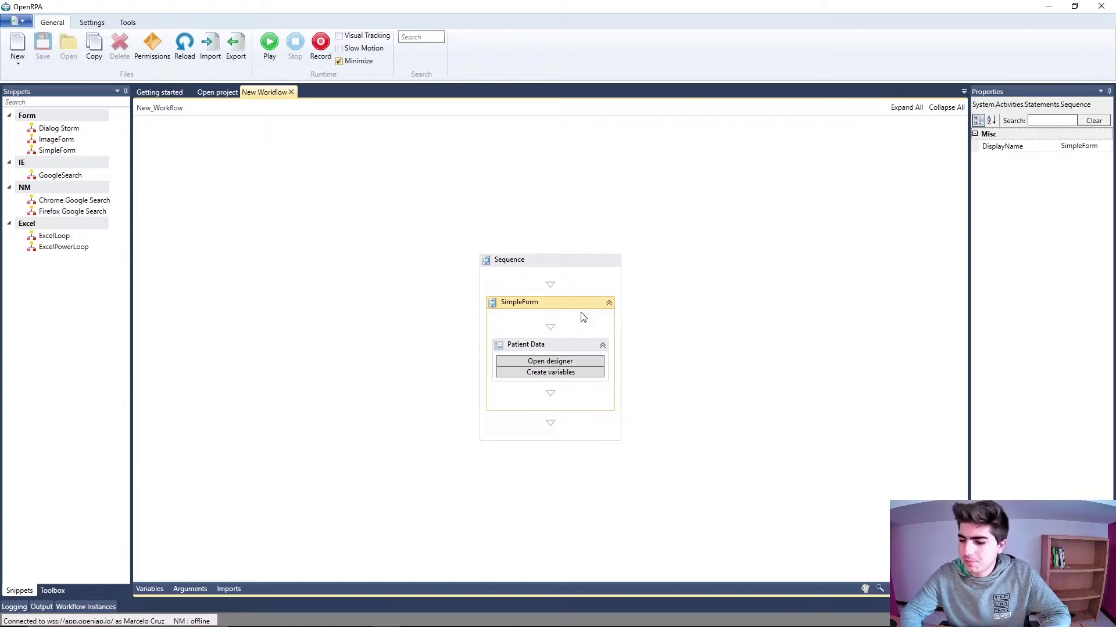
key(Delete)
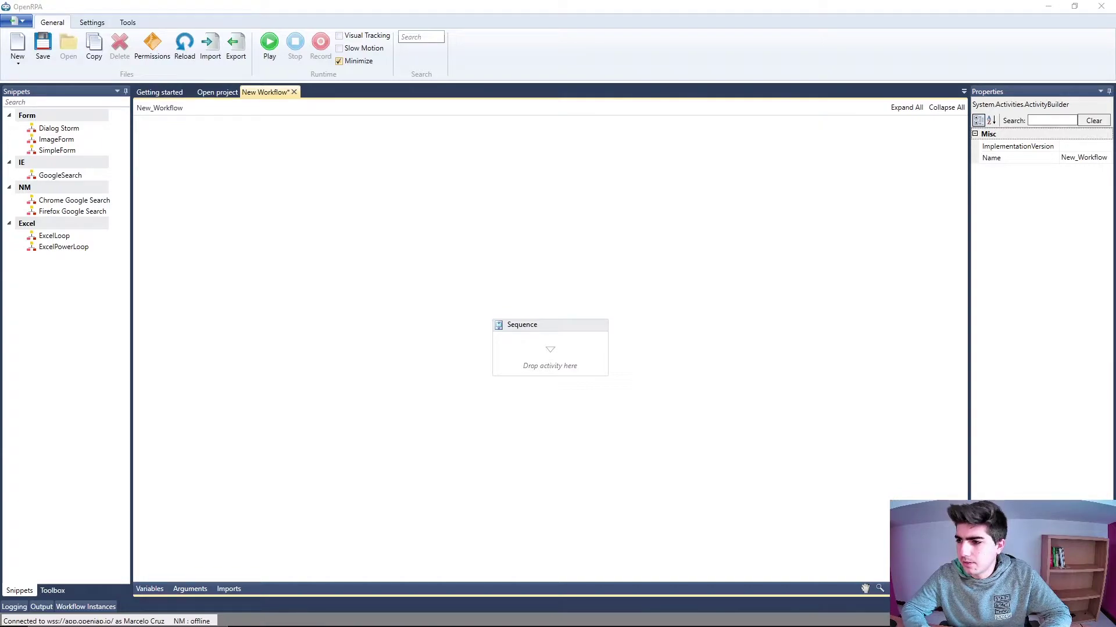
Search the Toolbox for "open a" and add the Open Application activity to the workflow's Sequence.
click(212, 330)
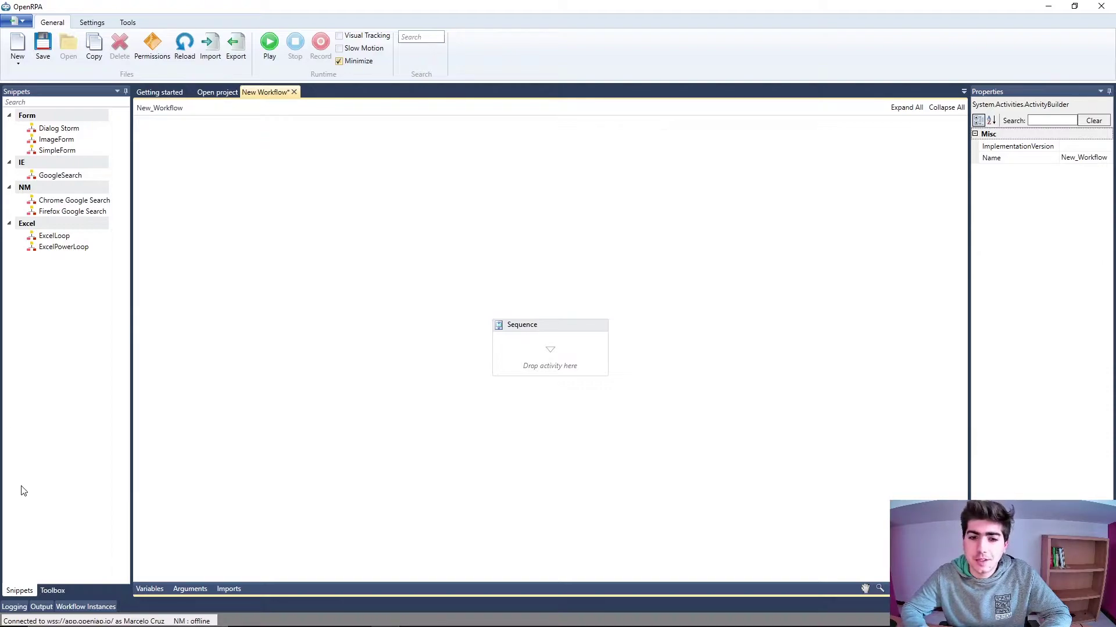
click(53, 590)
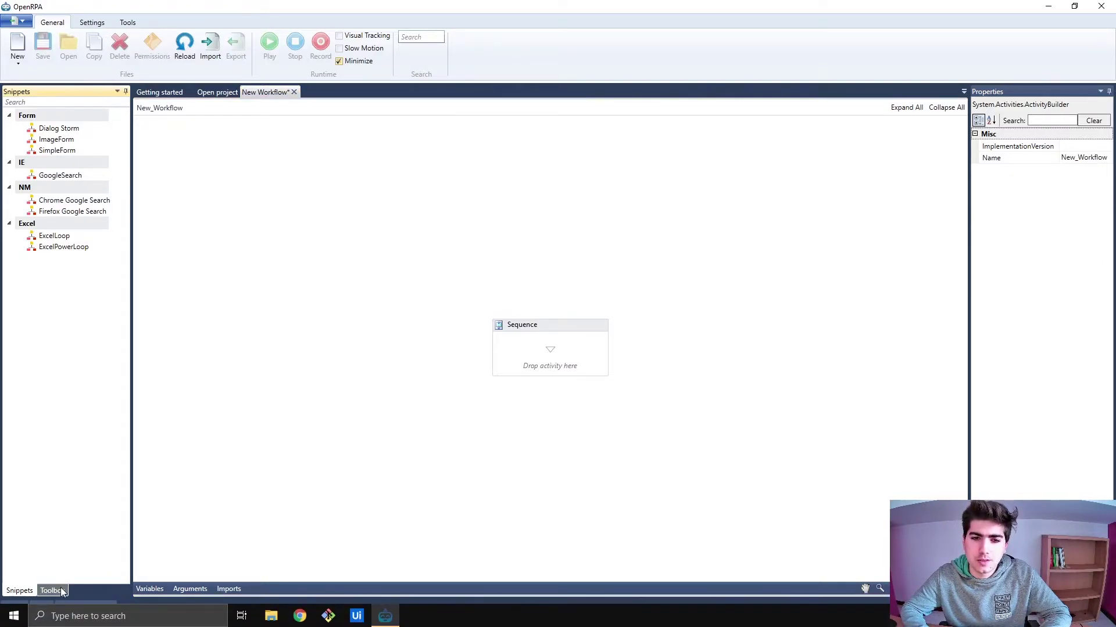
click(39, 101)
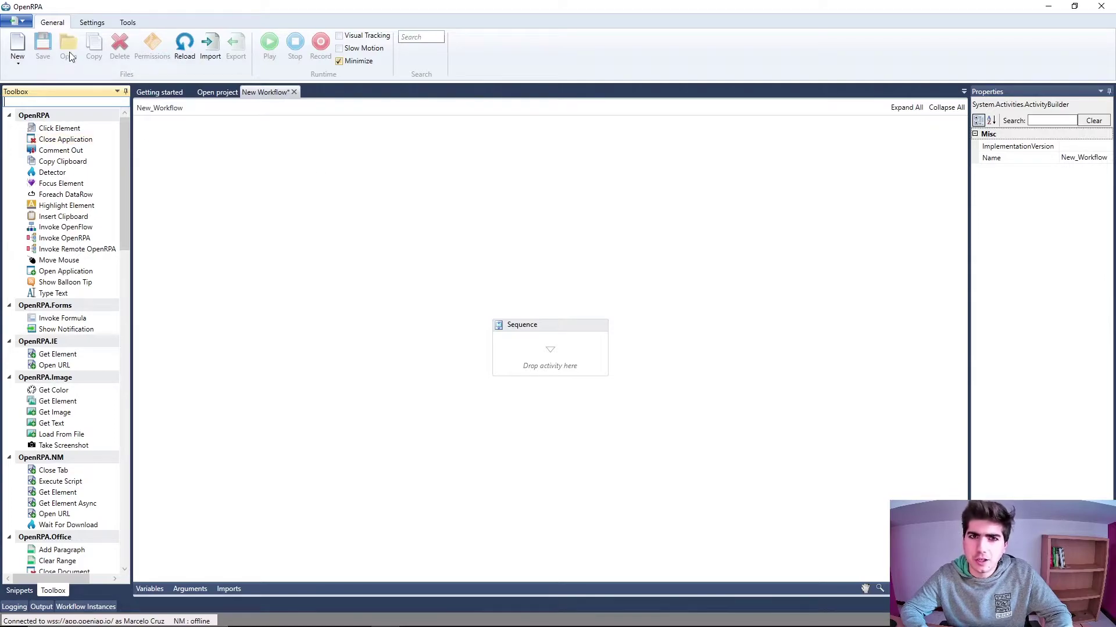
click(91, 22)
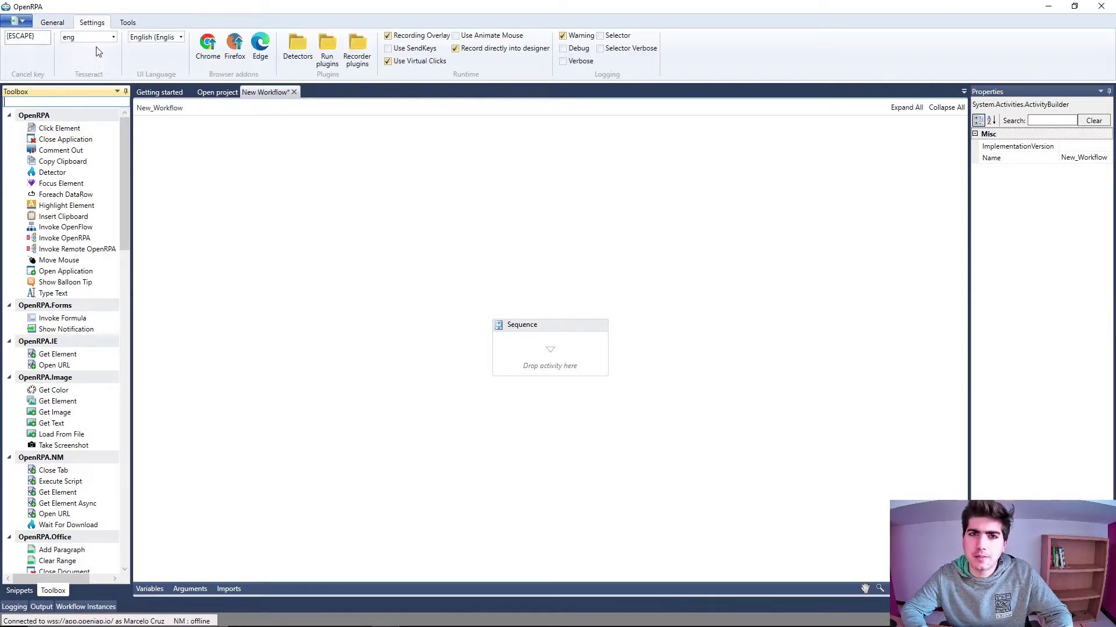
click(62, 22)
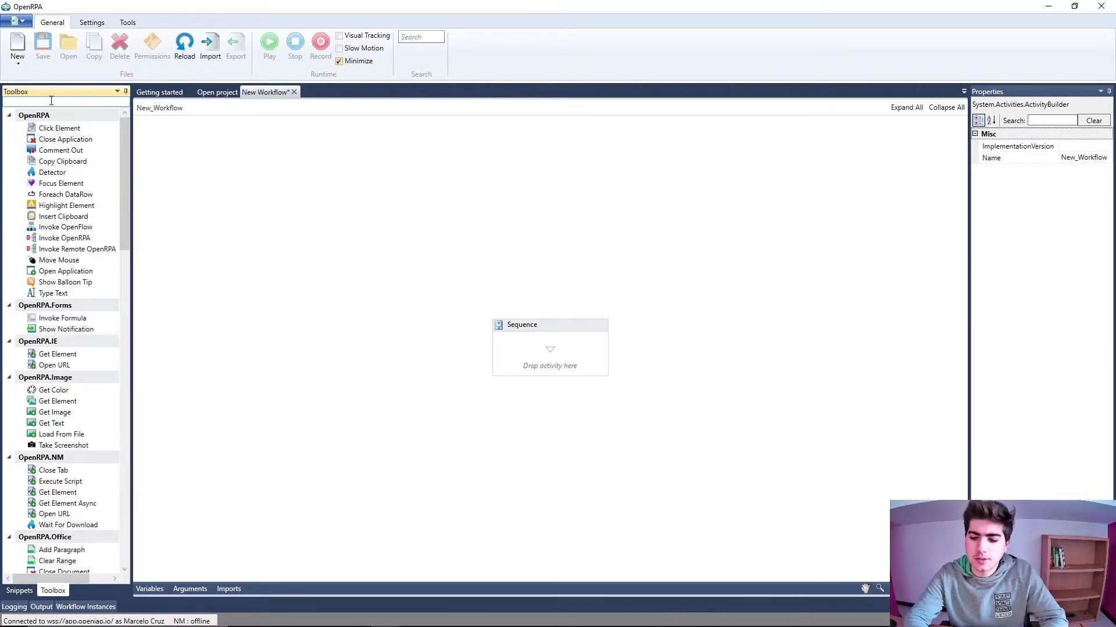
text(open apli)
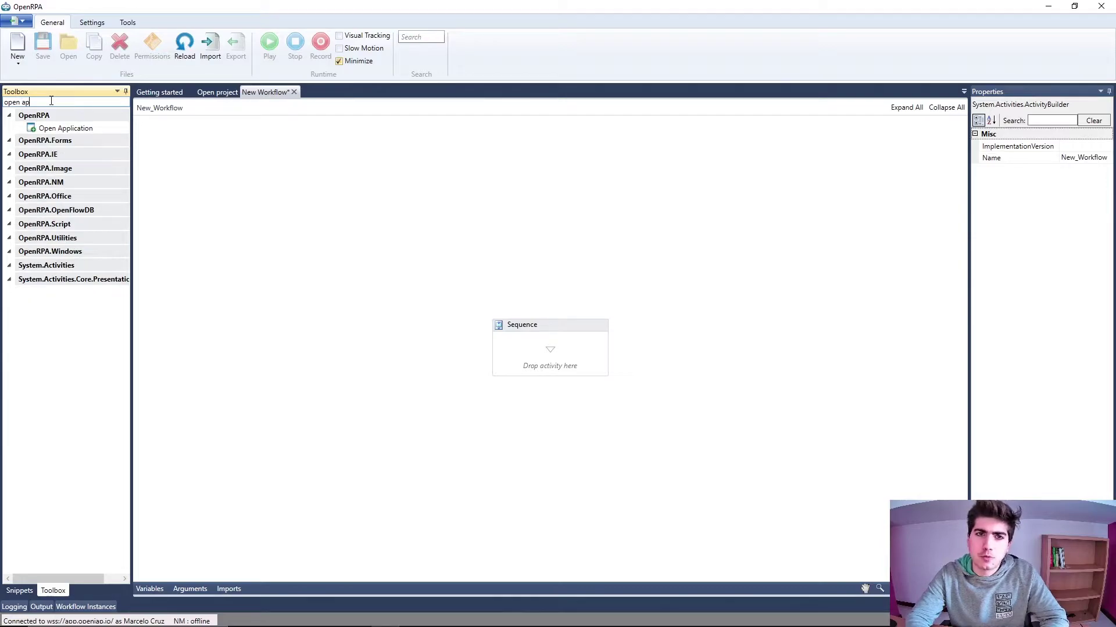
key(BackSpace)
key(BackSpace)
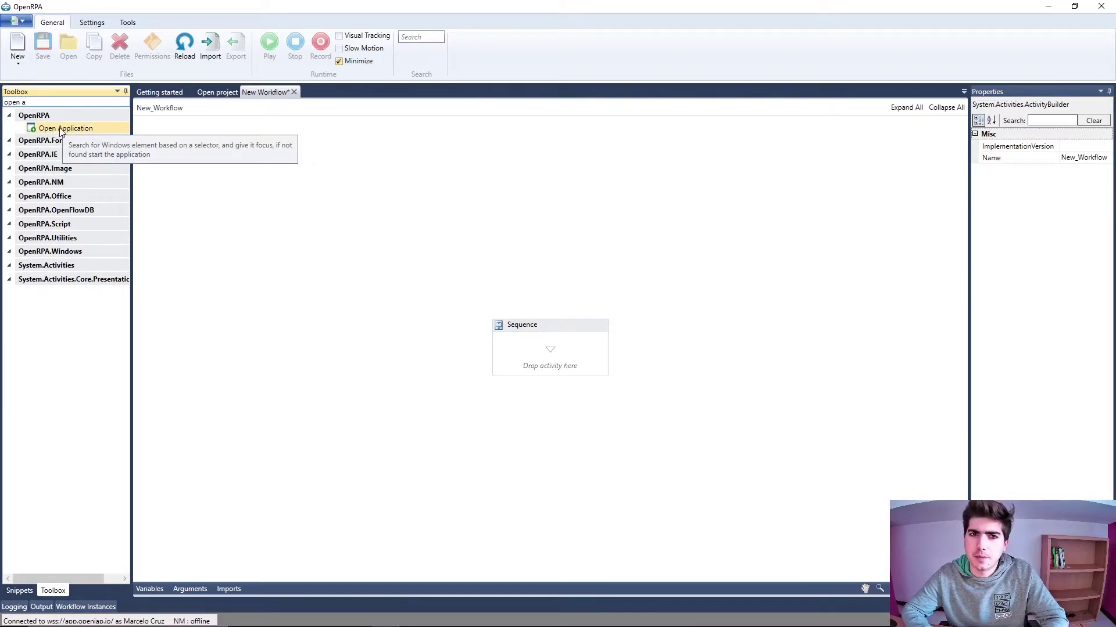
drag(64, 132, 549, 363)
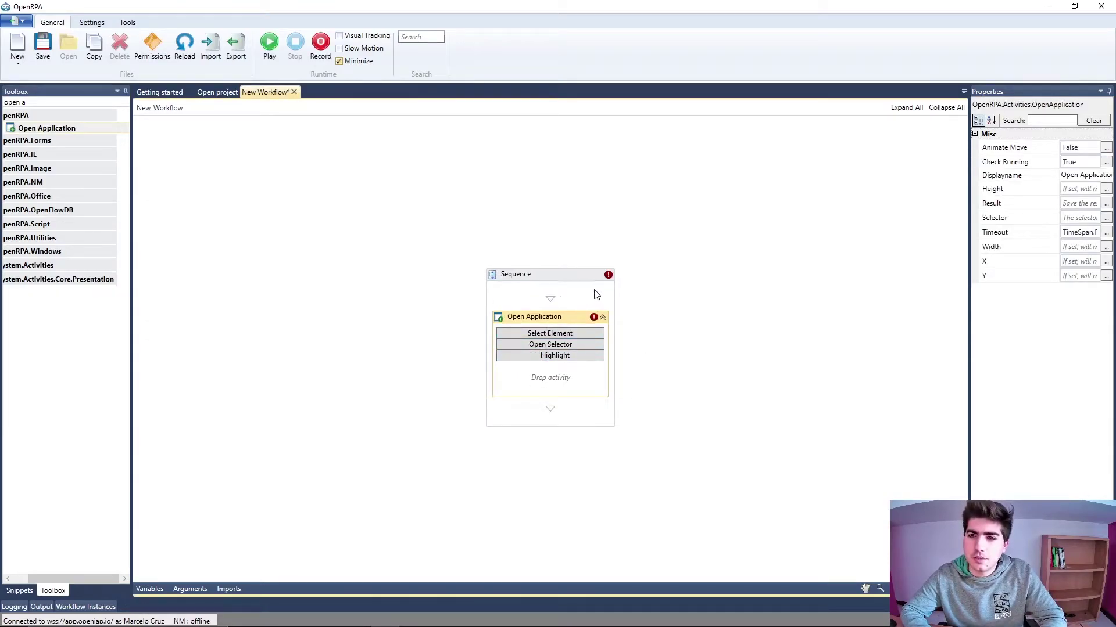
Launch Notepad, select its untitled window as the Open Application activity's target element, and close Notepad.
key(super)
text(bloco)
key(Return)
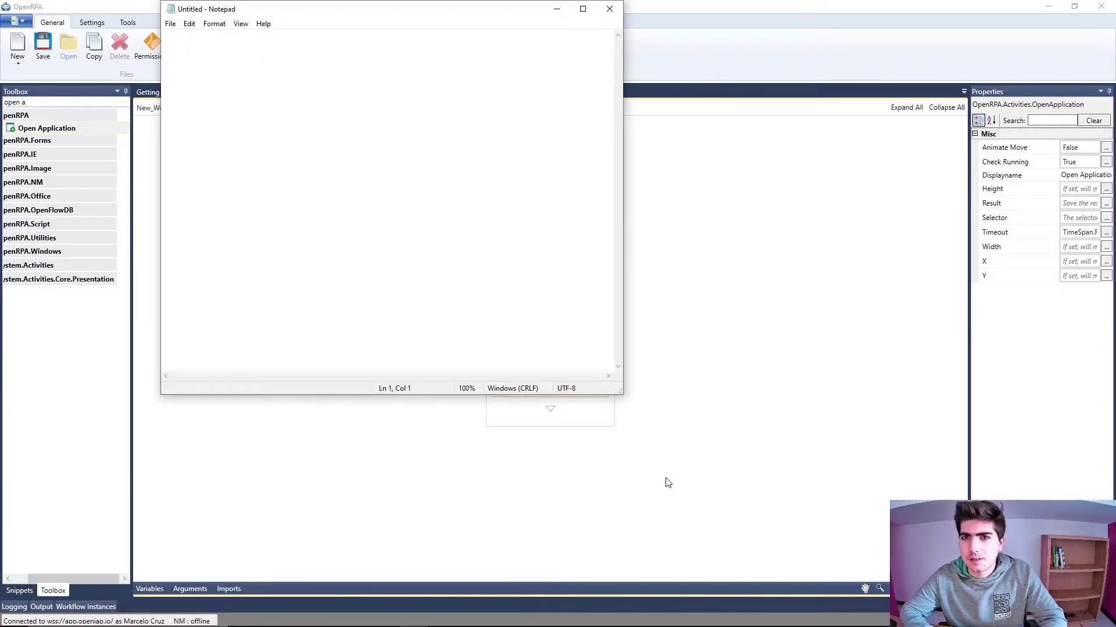
click(688, 438)
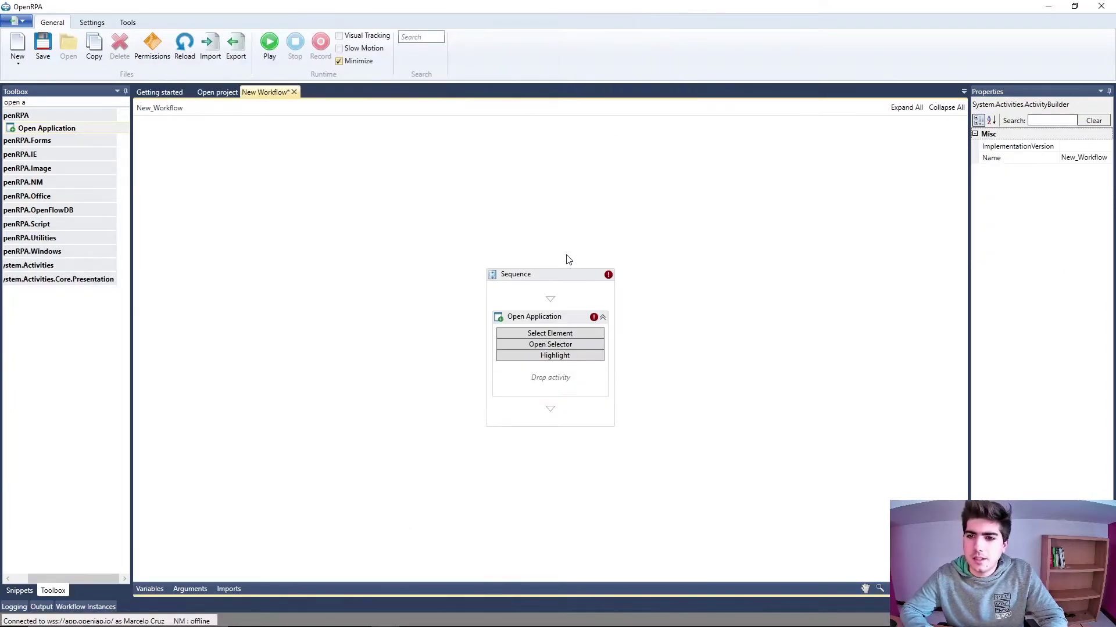
click(552, 334)
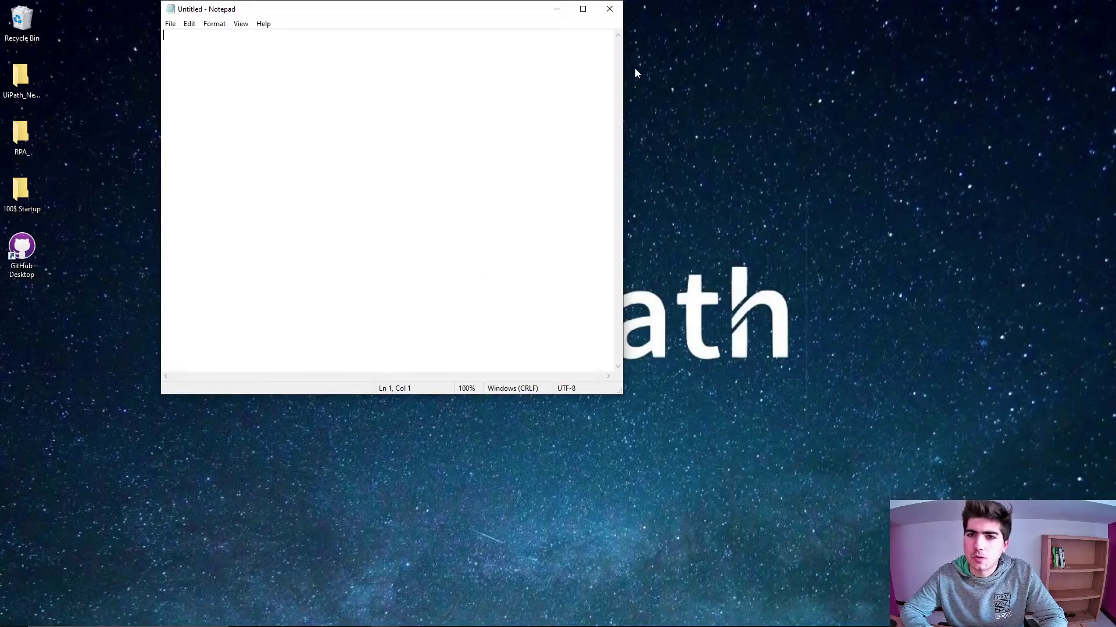
click(399, 13)
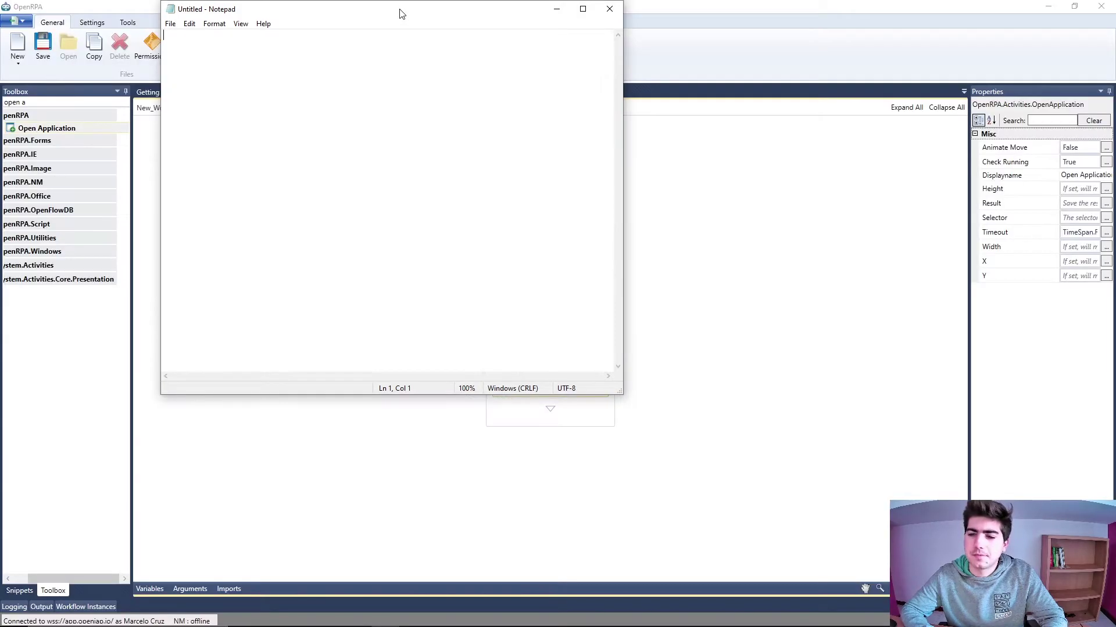
click(608, 9)
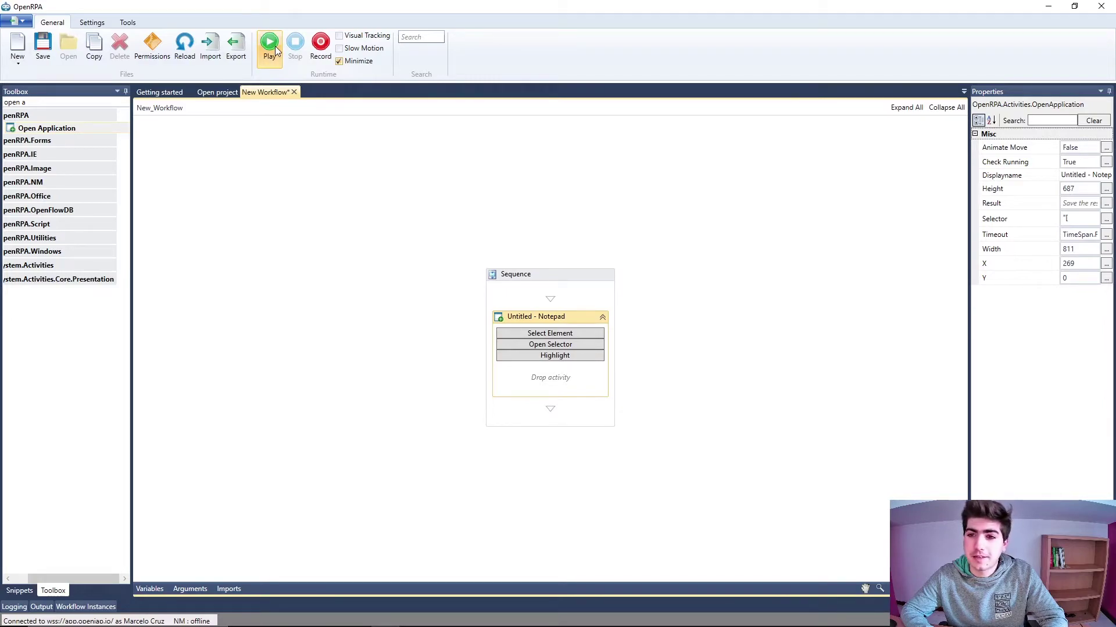
Run the workflow to test opening Notepad and return to the workflow designer.
click(269, 46)
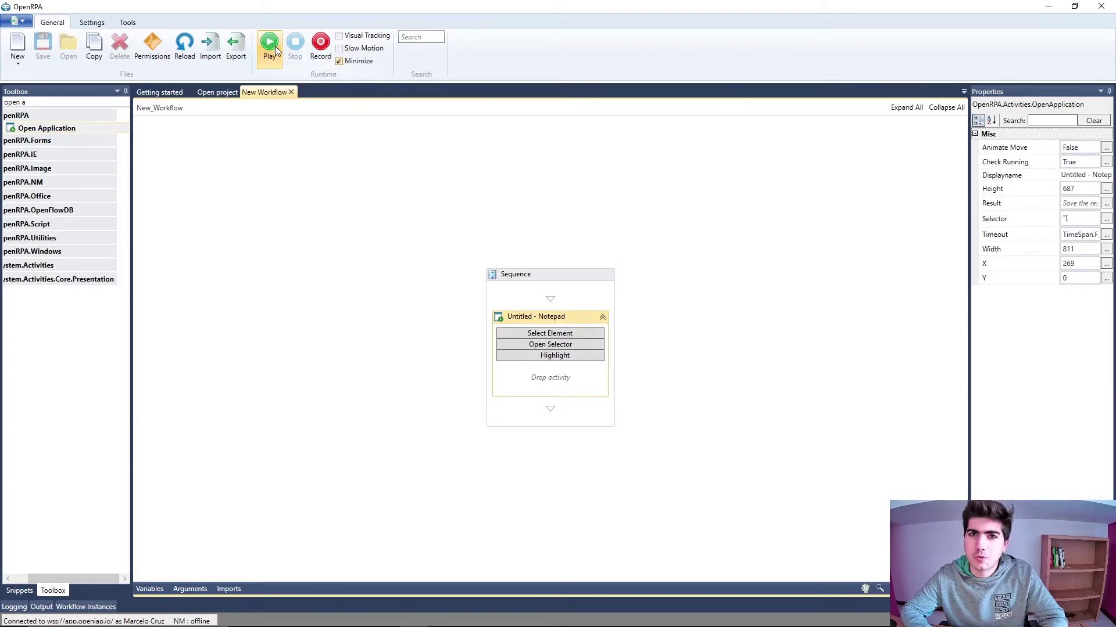
click(276, 51)
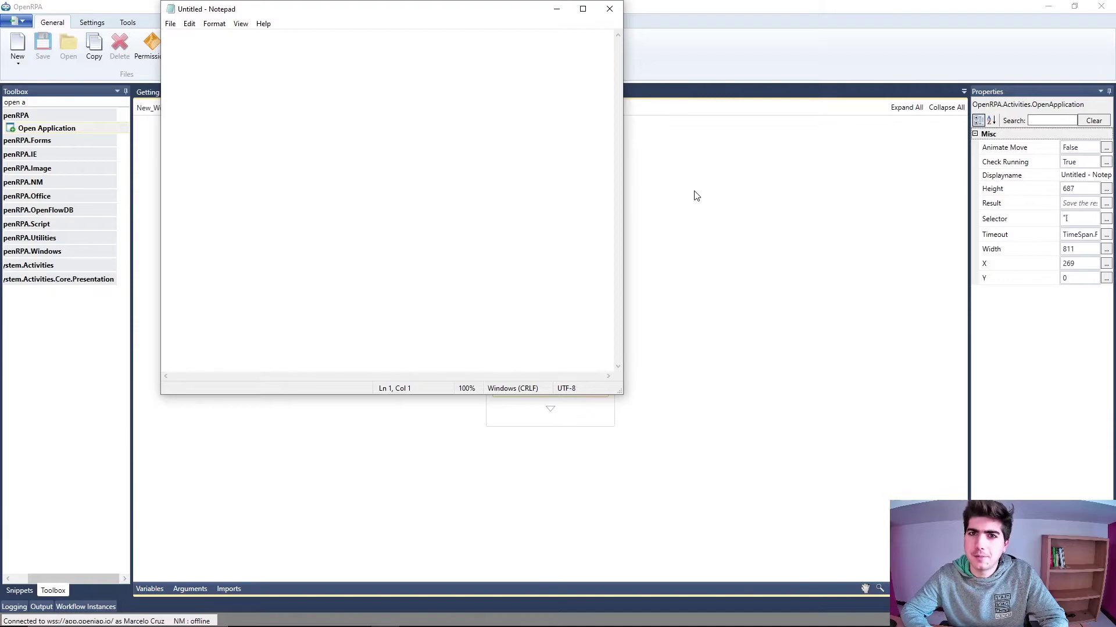
click(697, 194)
key(alt+Tab)
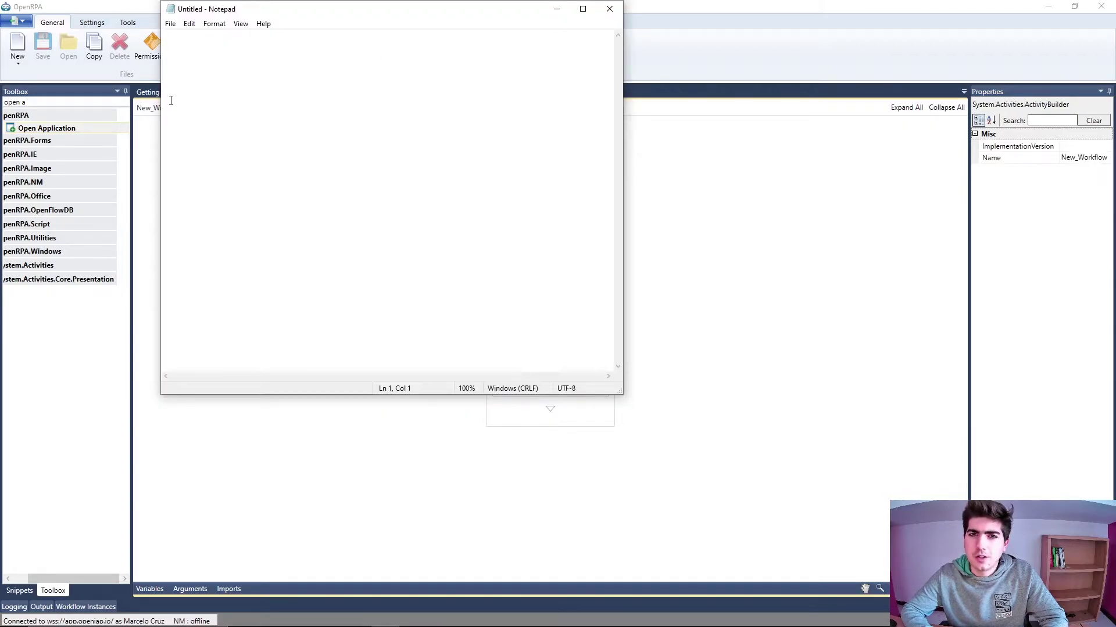
click(741, 295)
Record entering the text "Um teste!" in Notepad's text area into the Sequence, and close Notepad without saving.
click(551, 285)
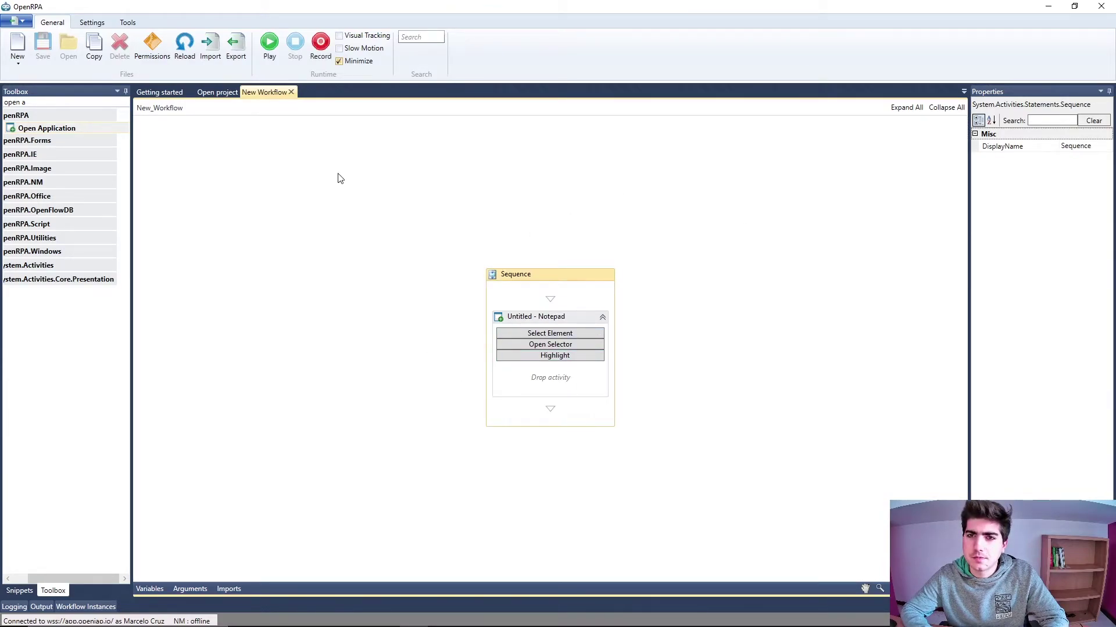
click(331, 59)
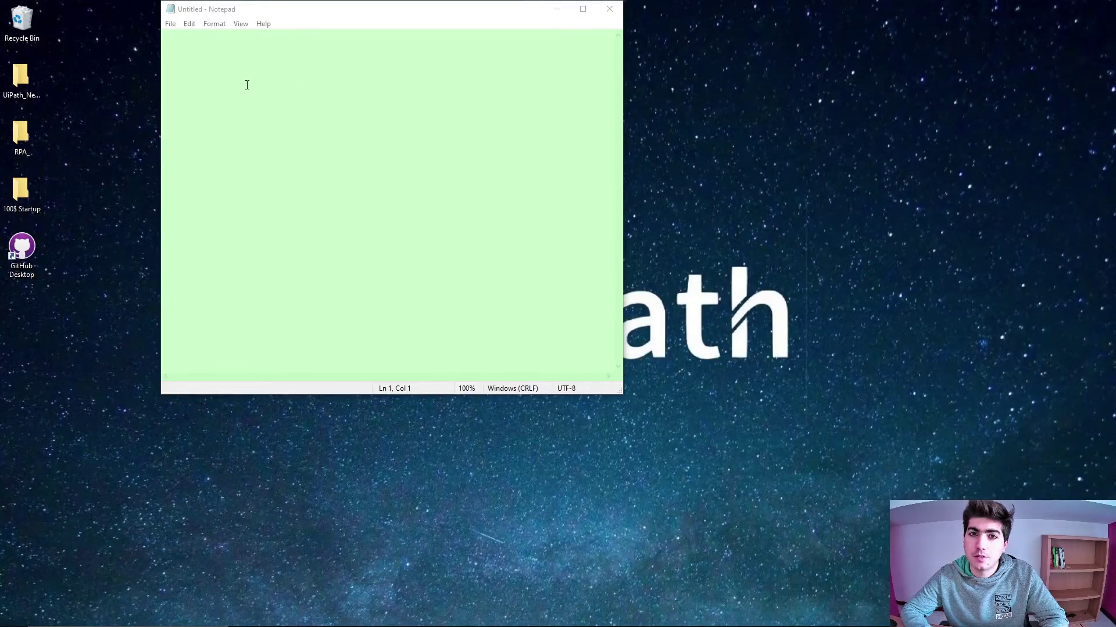
click(227, 77)
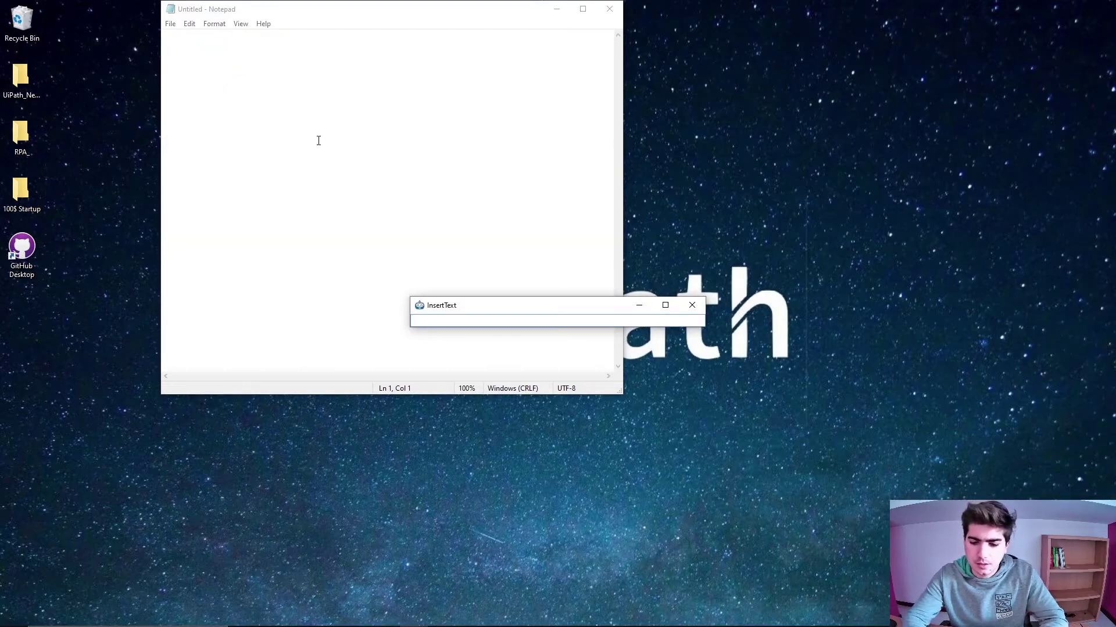
text(Um t)
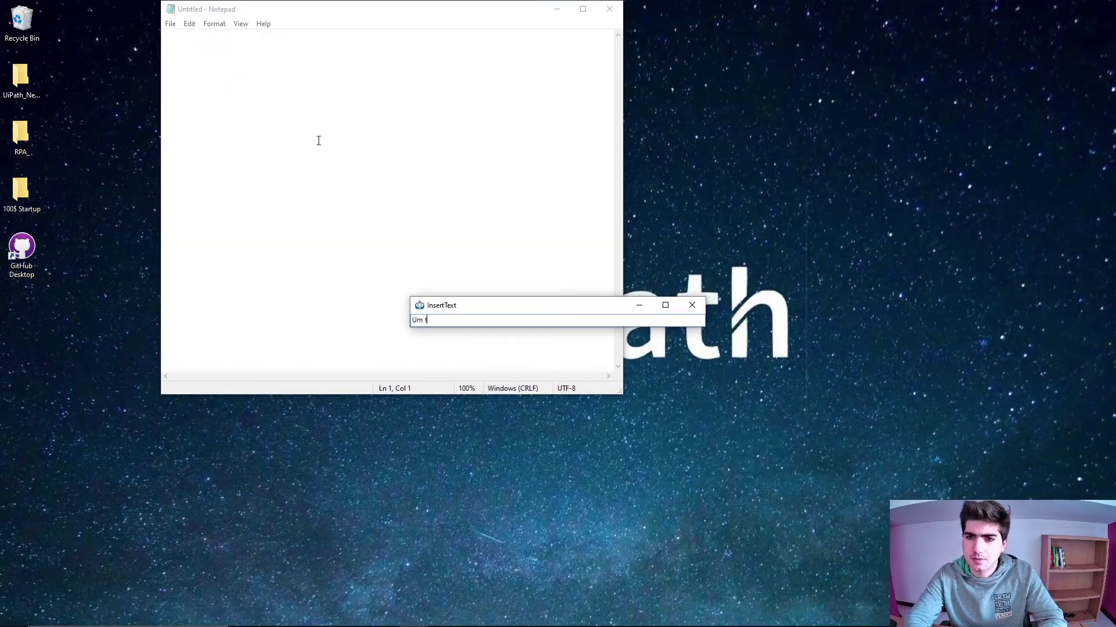
text(este!)
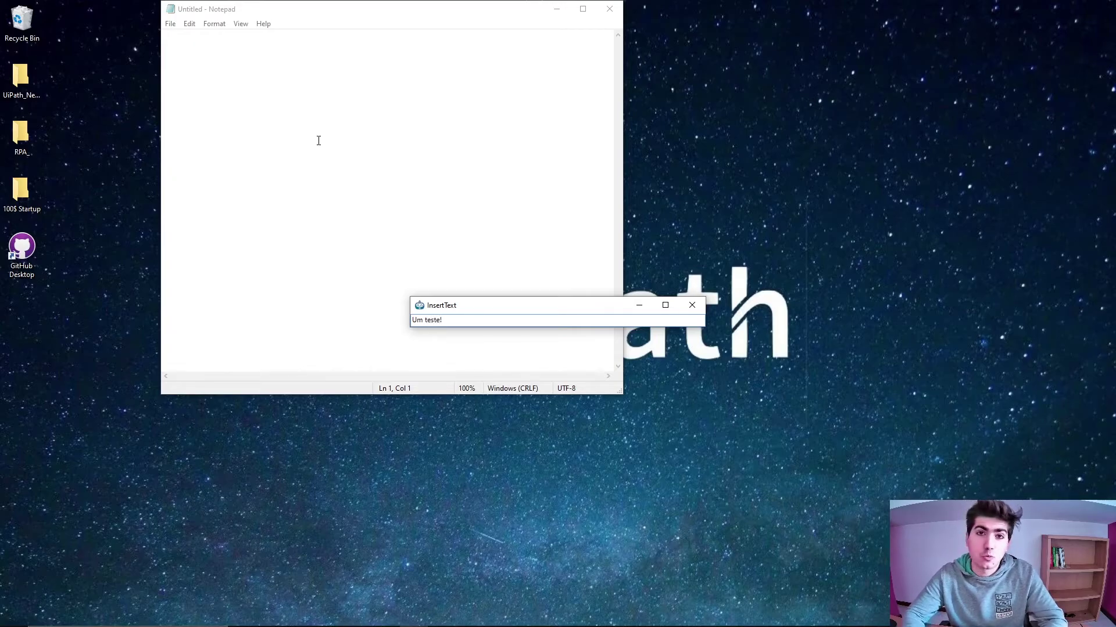
key(Return)
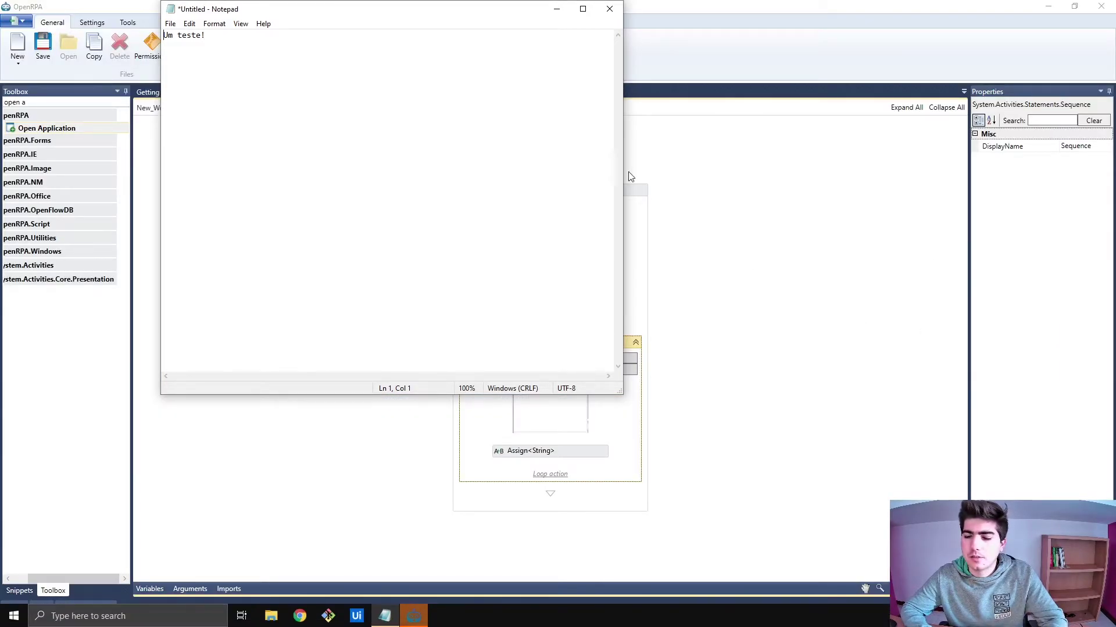
click(582, 8)
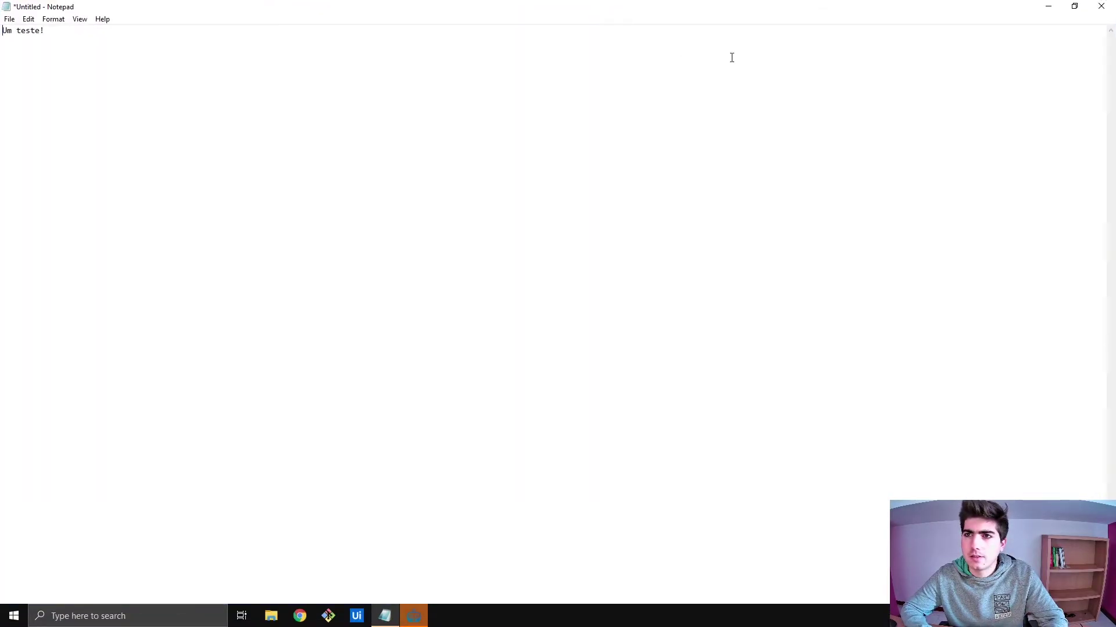
key(alt+F4)
Inspect the properties of the recorded Text Editor activity and its Assign<String> action.
click(581, 319)
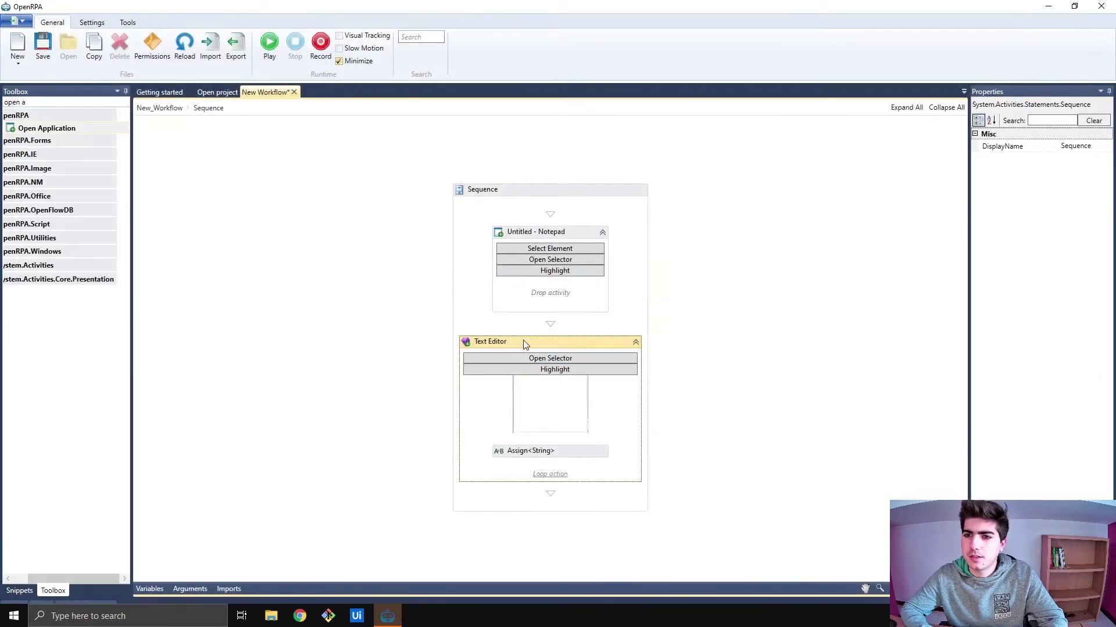
click(563, 452)
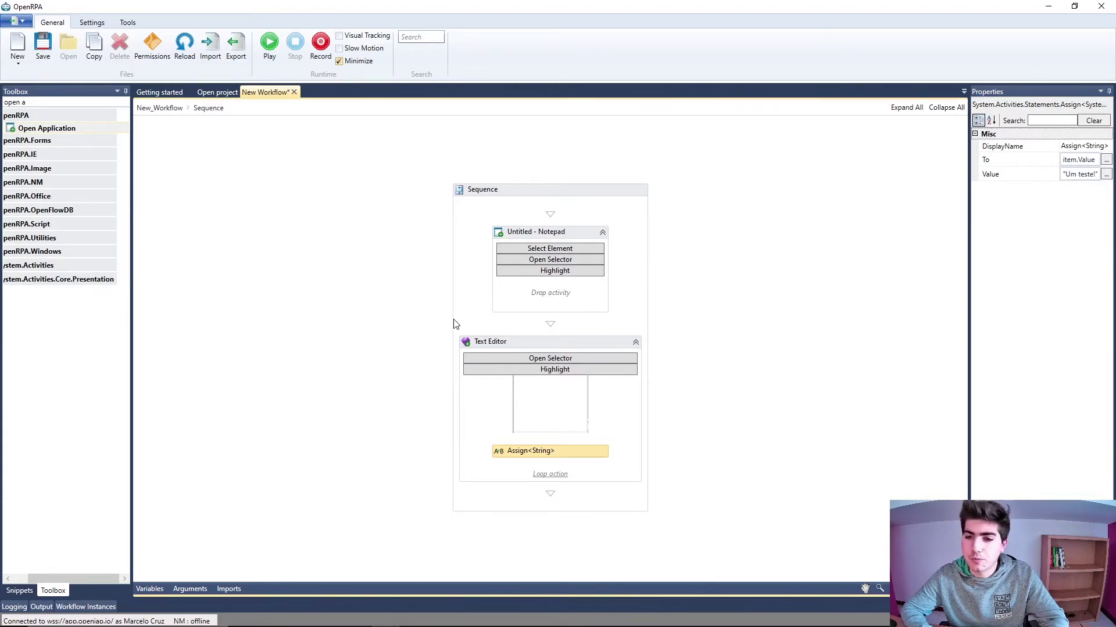
click(570, 350)
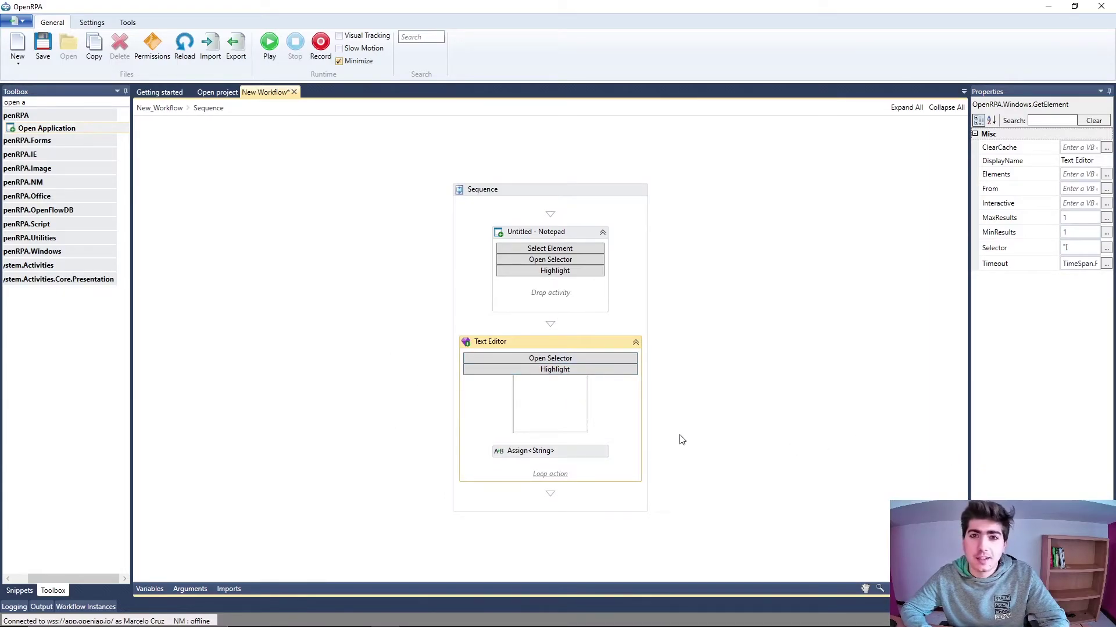
Run the workflow with the recorded text entry and select all the text written in Notepad.
click(273, 47)
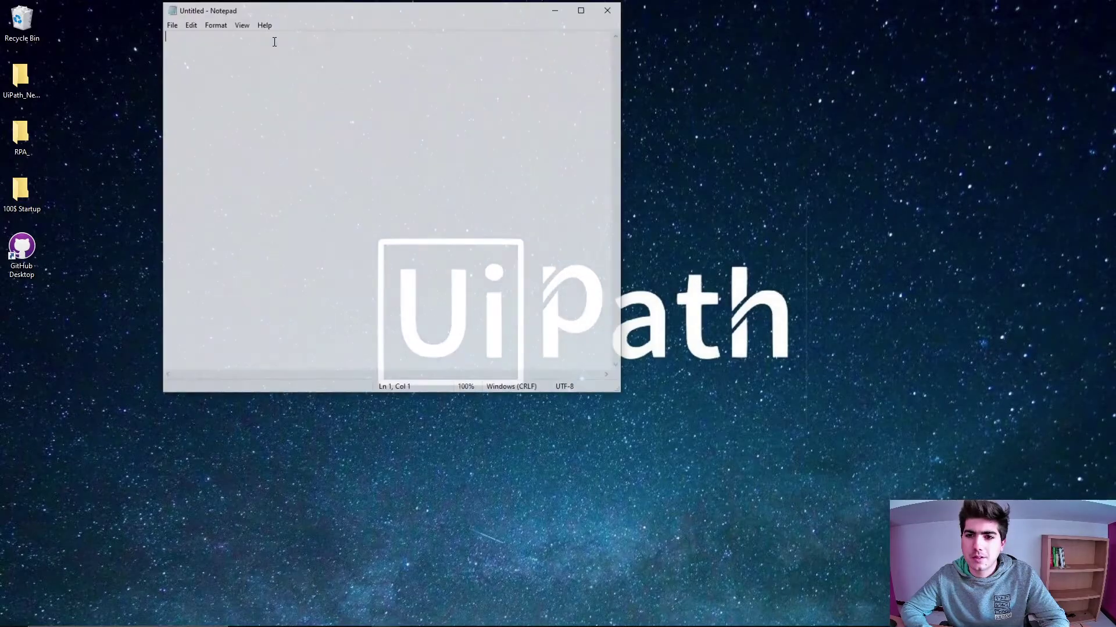
key(alt+Tab)
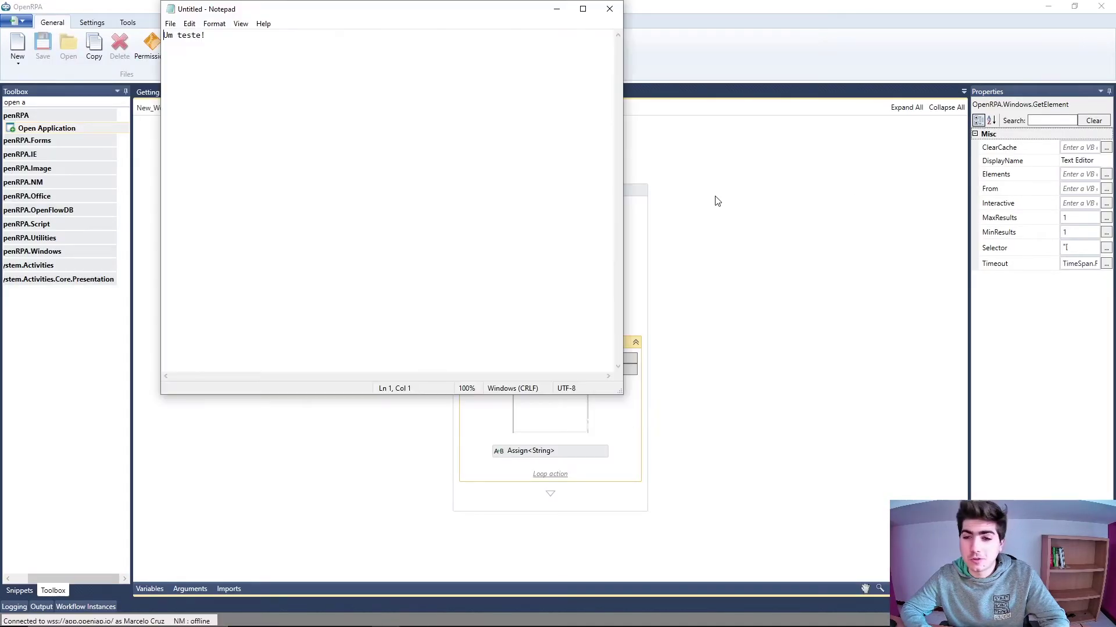
key(ctrl+a)
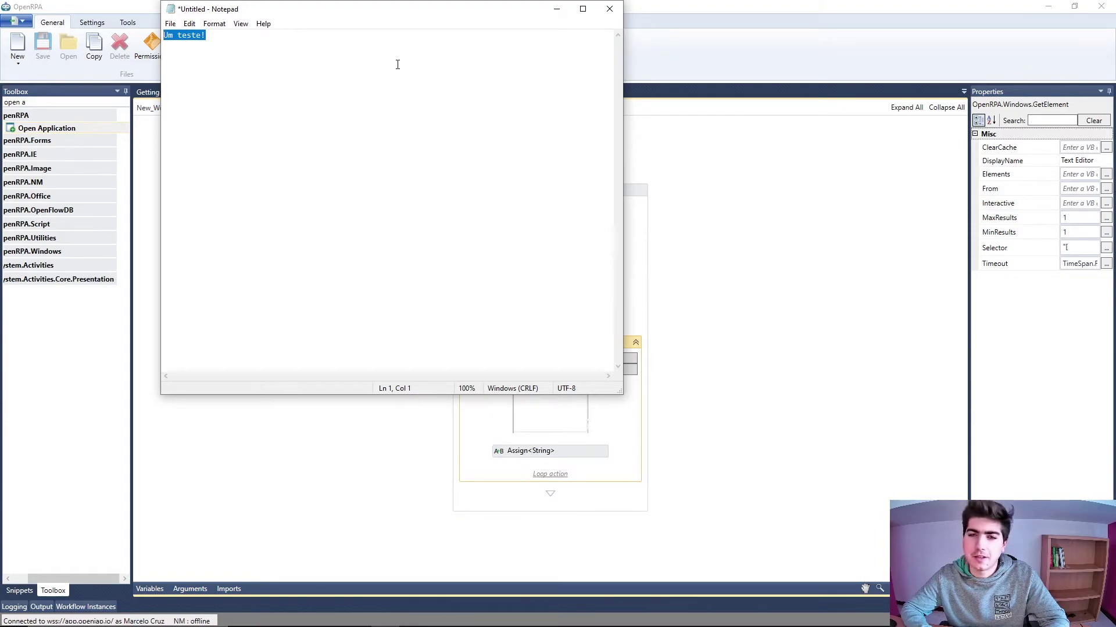
Clear the Toolbox search and look over the full activity list and the application settings.
click(102, 99)
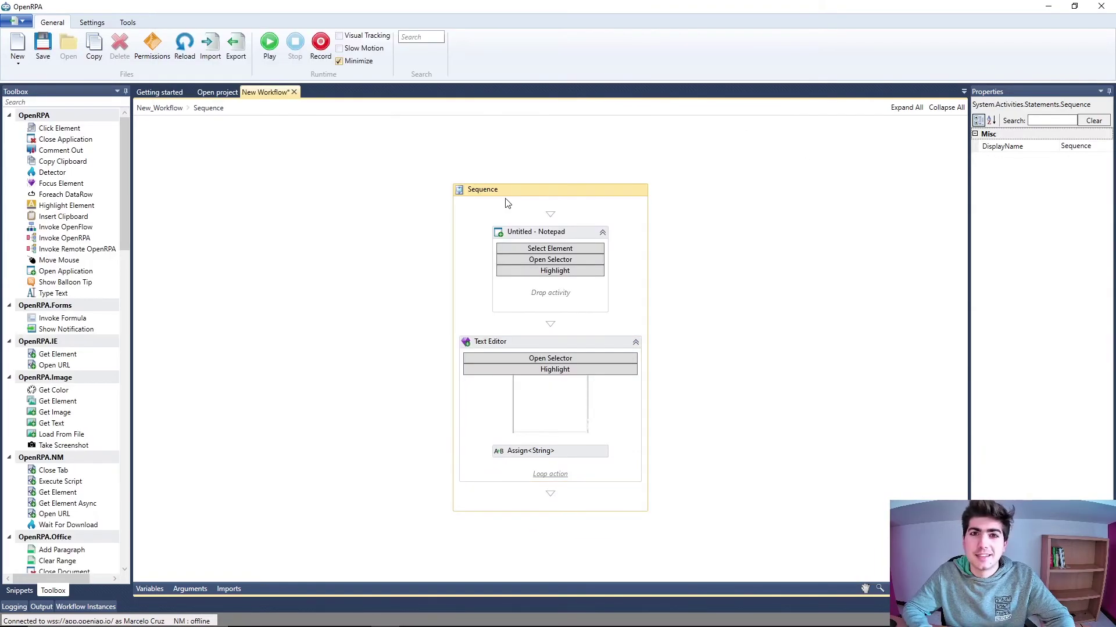
drag(123, 148, 150, 133)
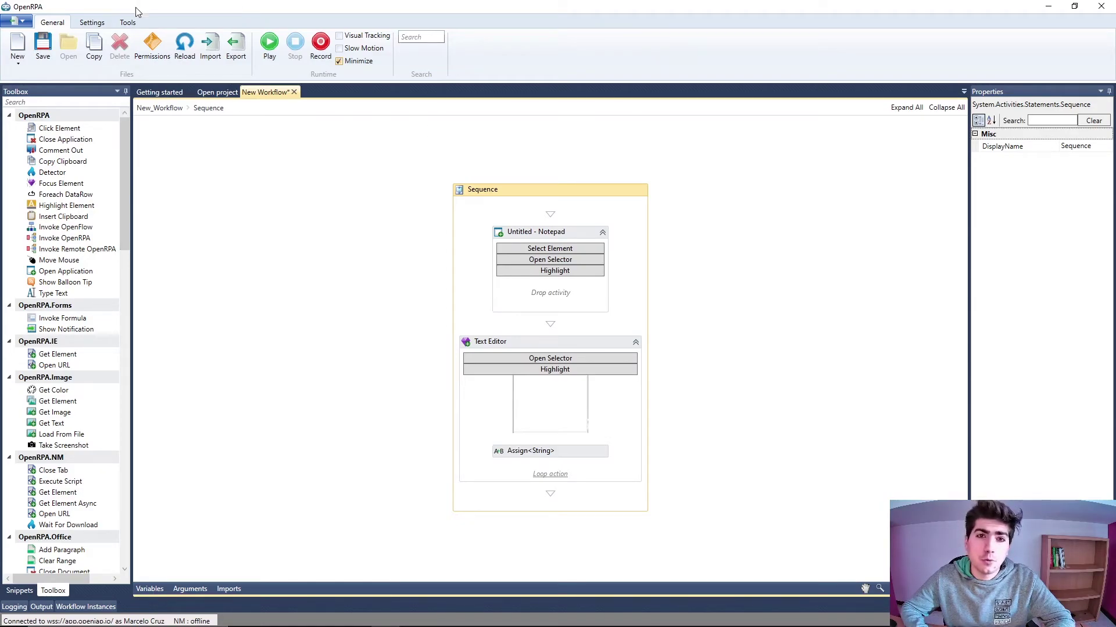
click(80, 22)
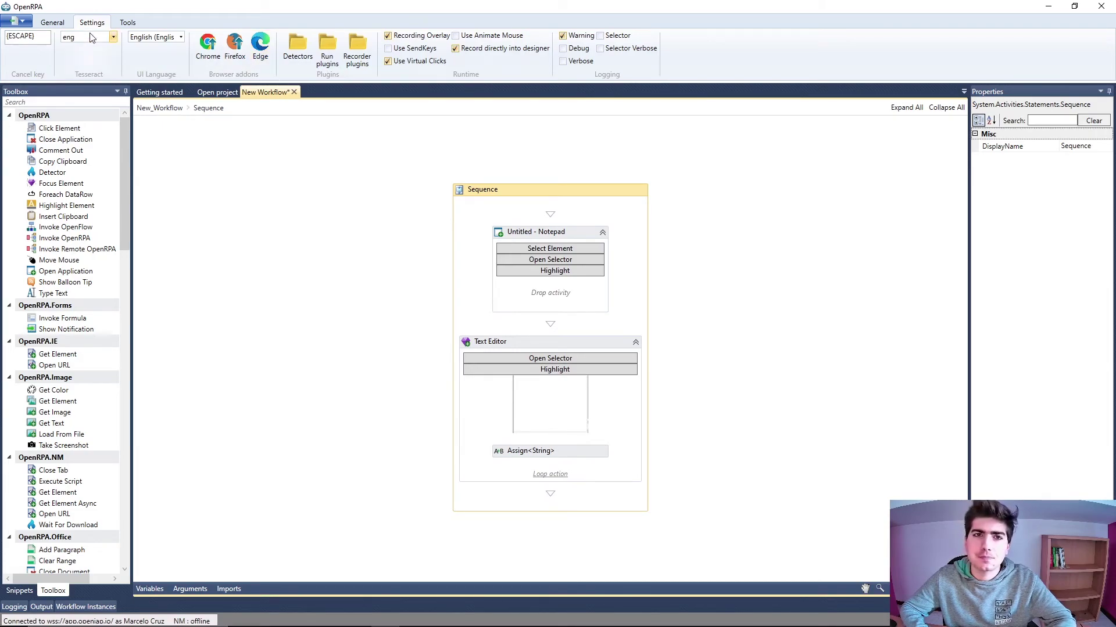
click(65, 25)
View the Getting started page, and select PrimeiroProjeto in the project list to view its details.
click(148, 90)
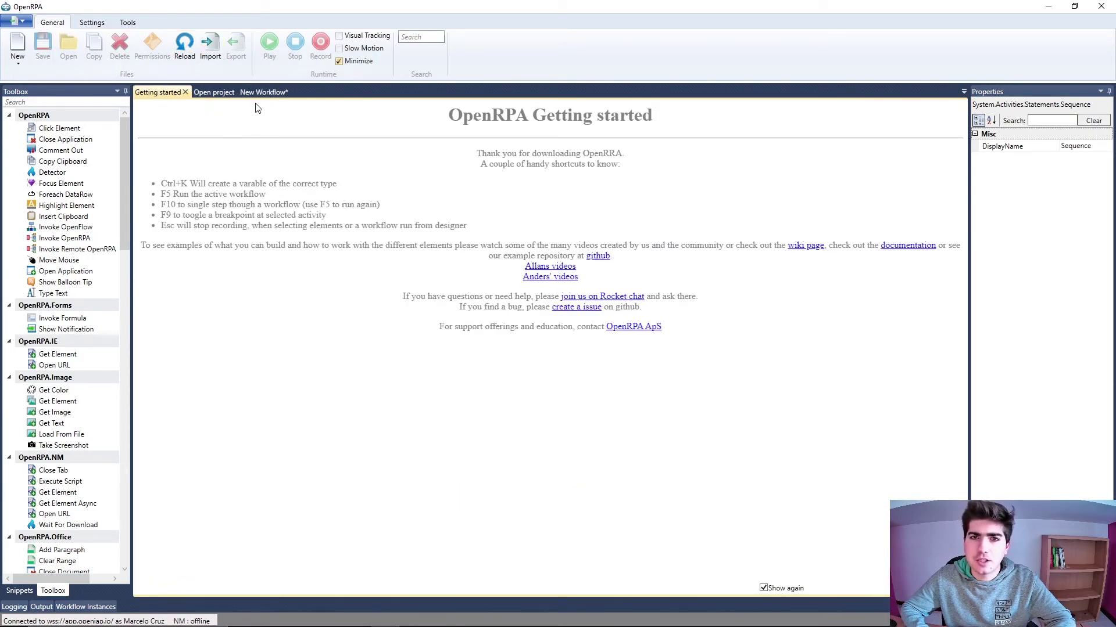
click(215, 93)
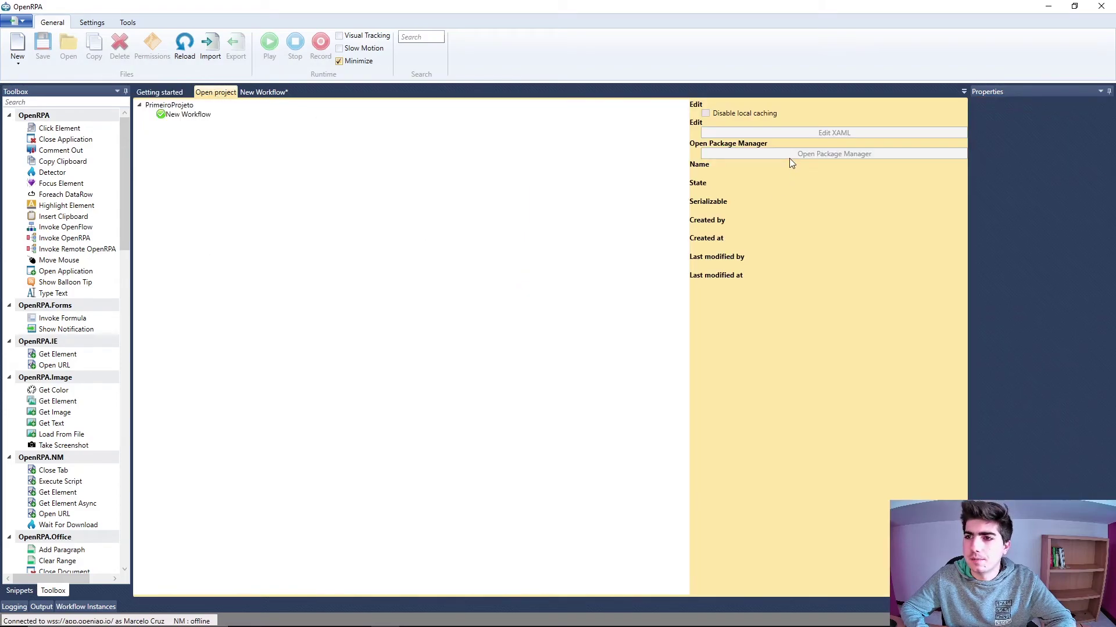
click(175, 107)
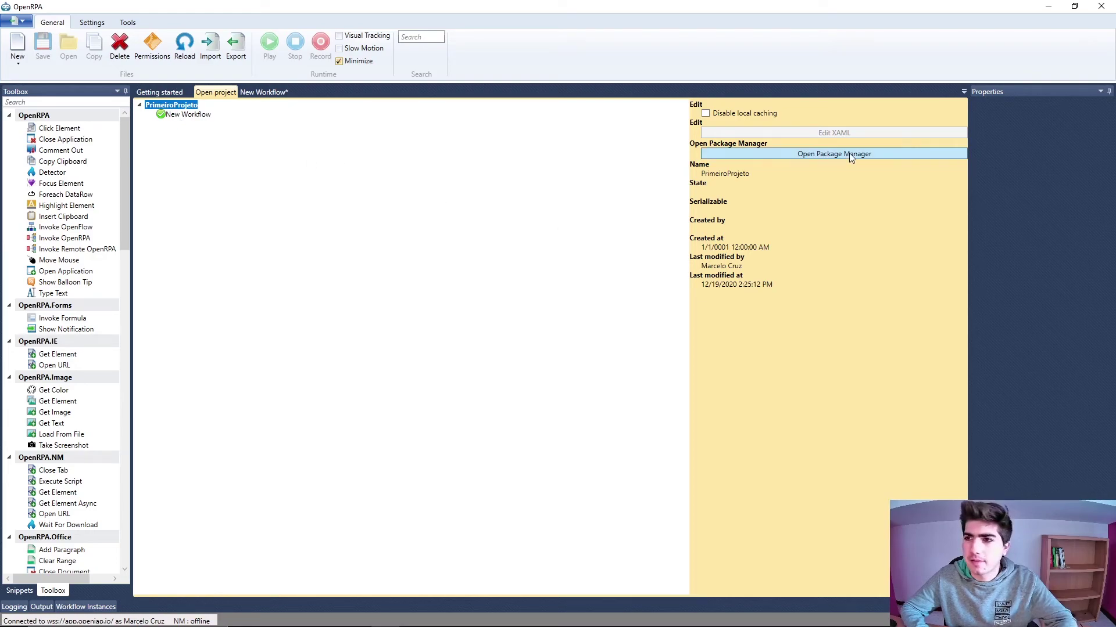